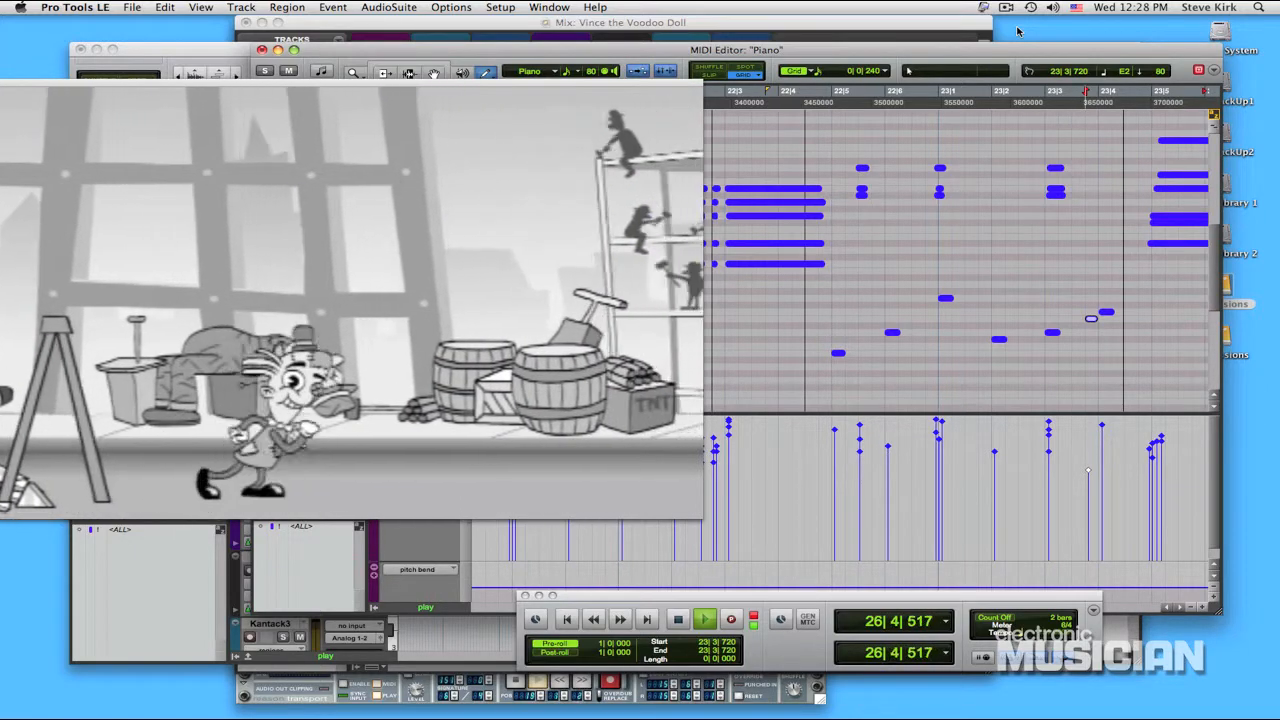
- Stop playback and move the Transport window lower so that it clears the MIDI Editor
key("space")
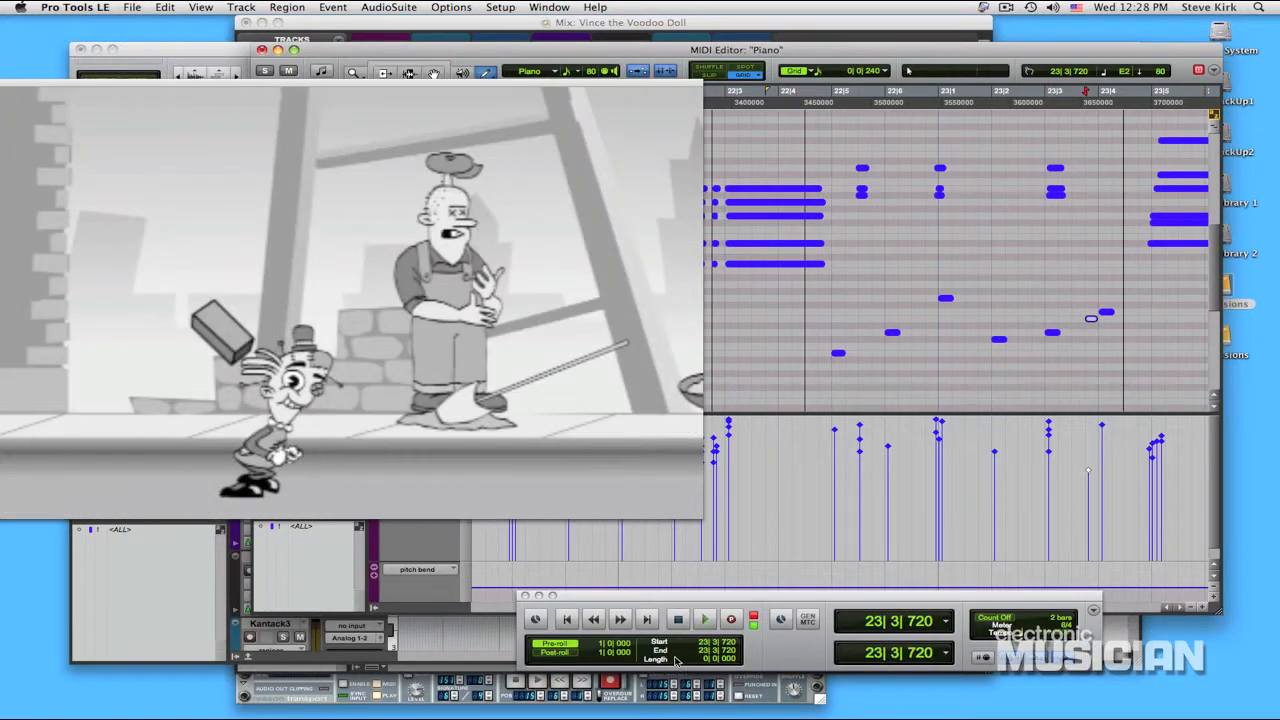
left_click_drag(766, 602, 807, 611)
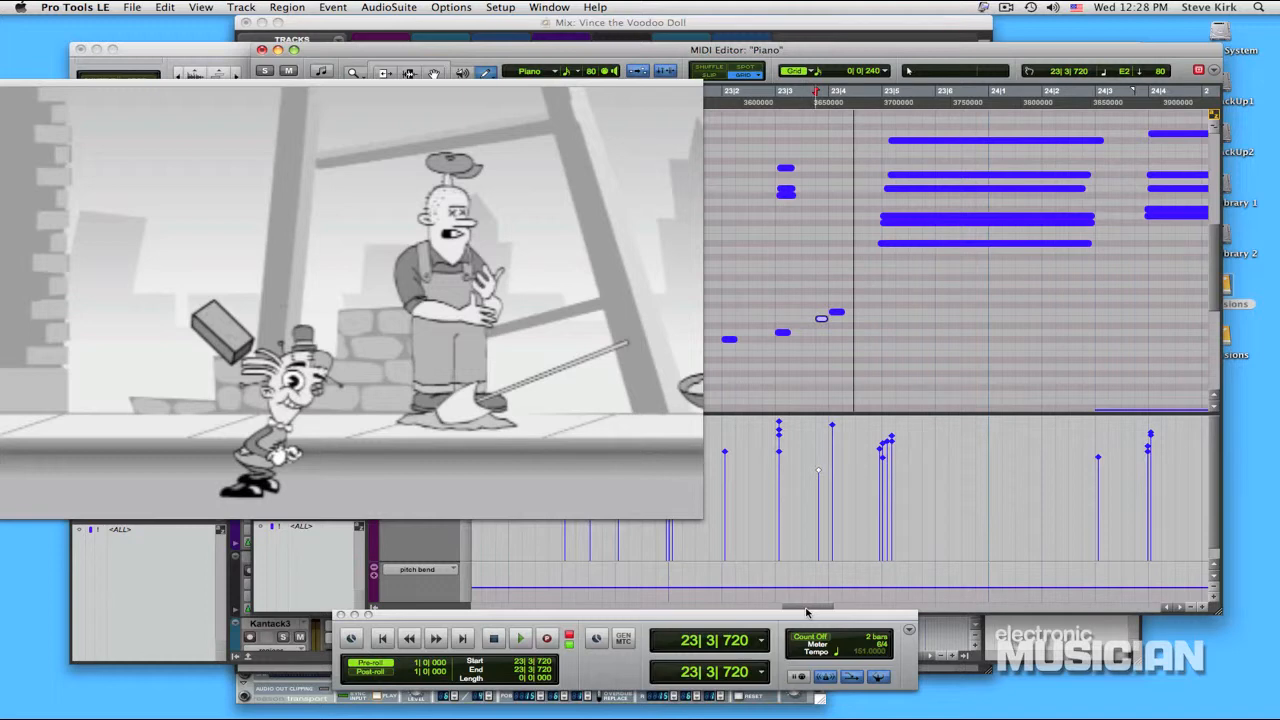
left_click_drag(809, 620, 809, 630)
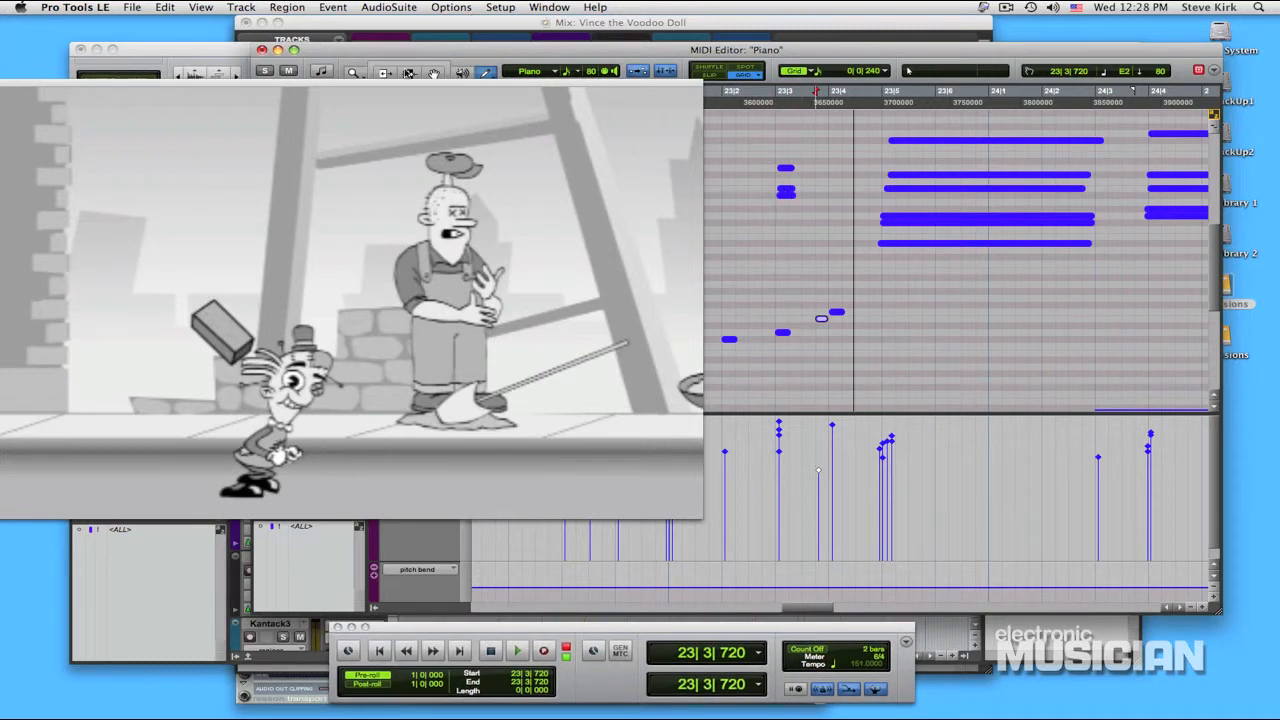
- Select the top D4 note of the short chord at 23|3 with the Grabber tool
left_click(433, 74)
left_click(786, 169)
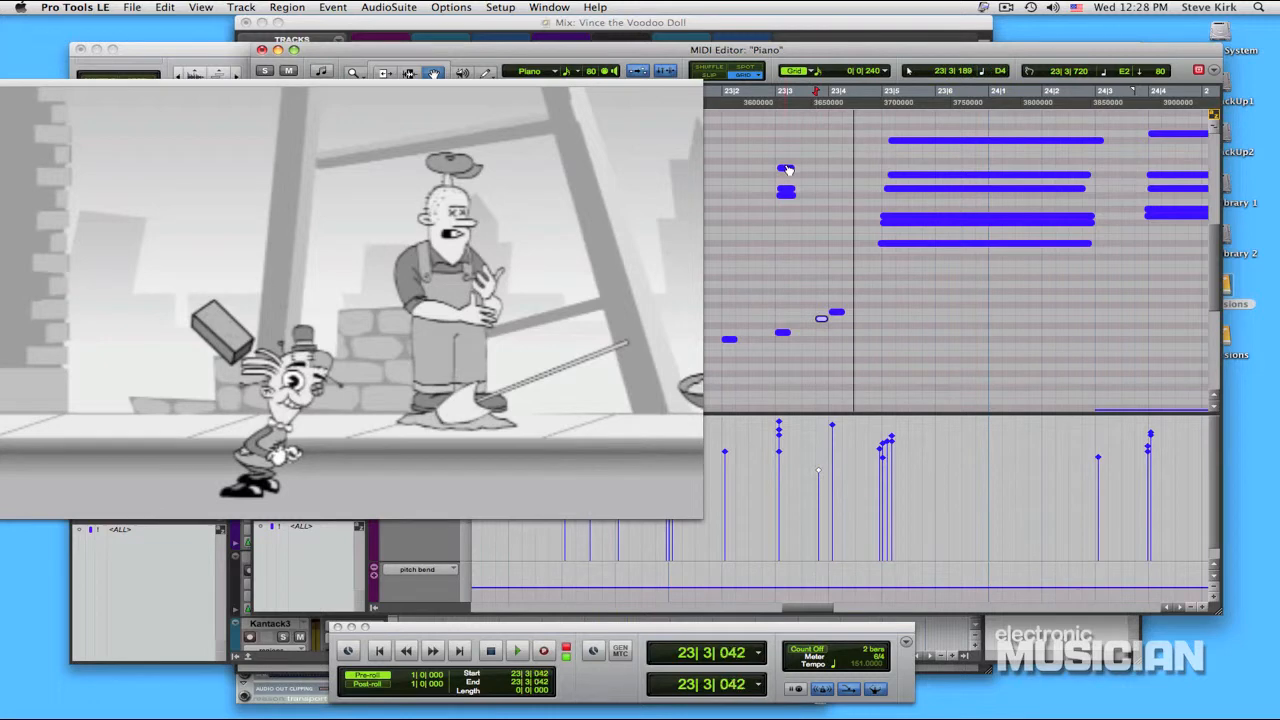
left_click(786, 169)
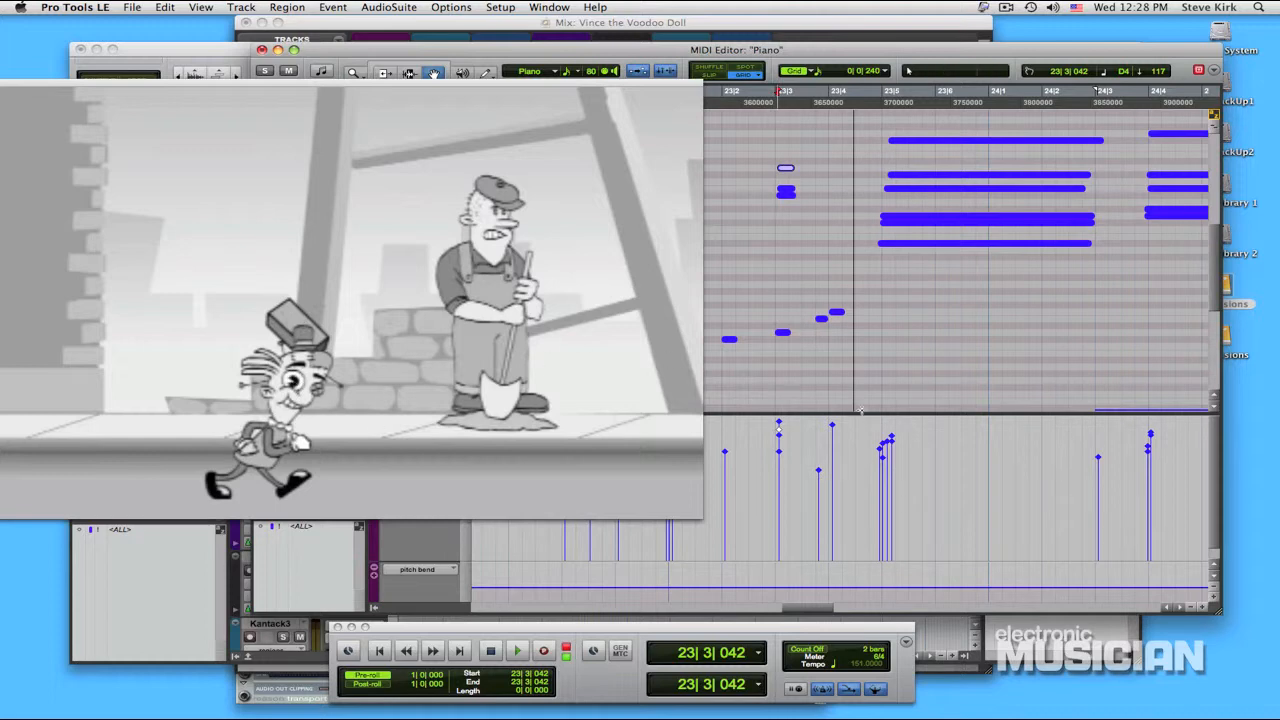
- Place the edit cursor at successive points from 23|4|519 to 24|3|576 to examine the matching video frames
left_click(855, 208)
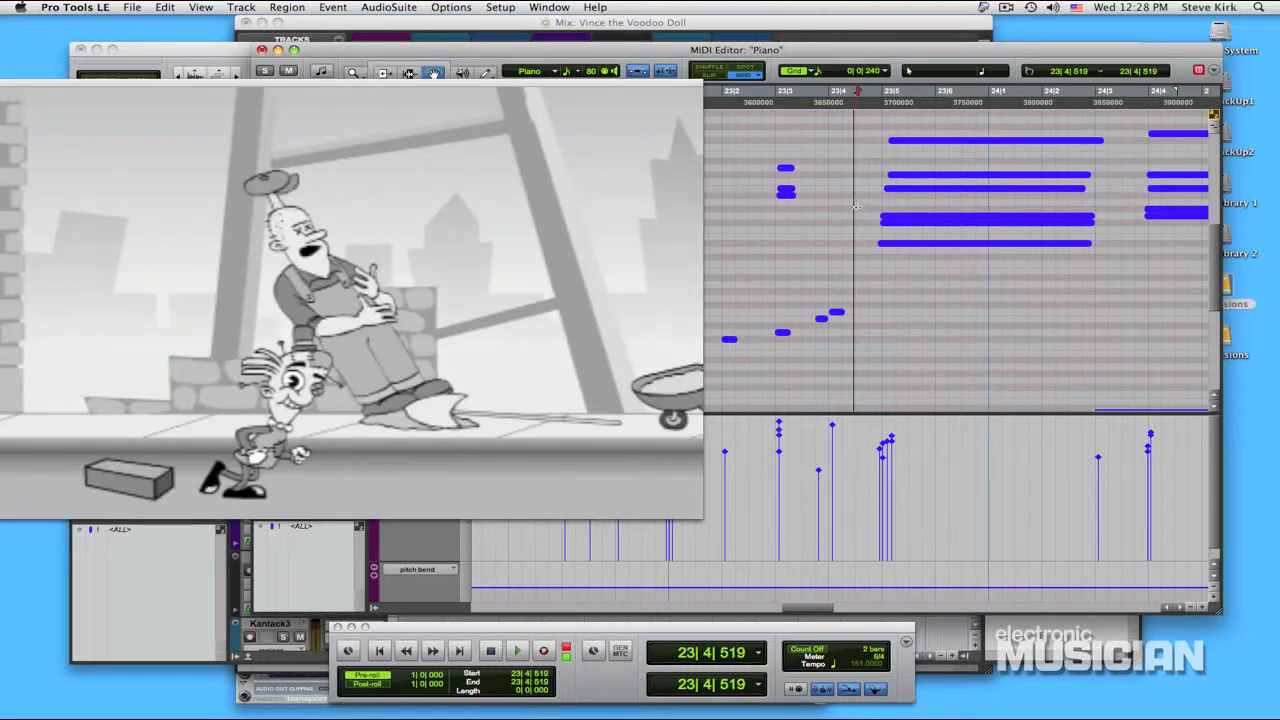
left_click(812, 215)
left_click(830, 220)
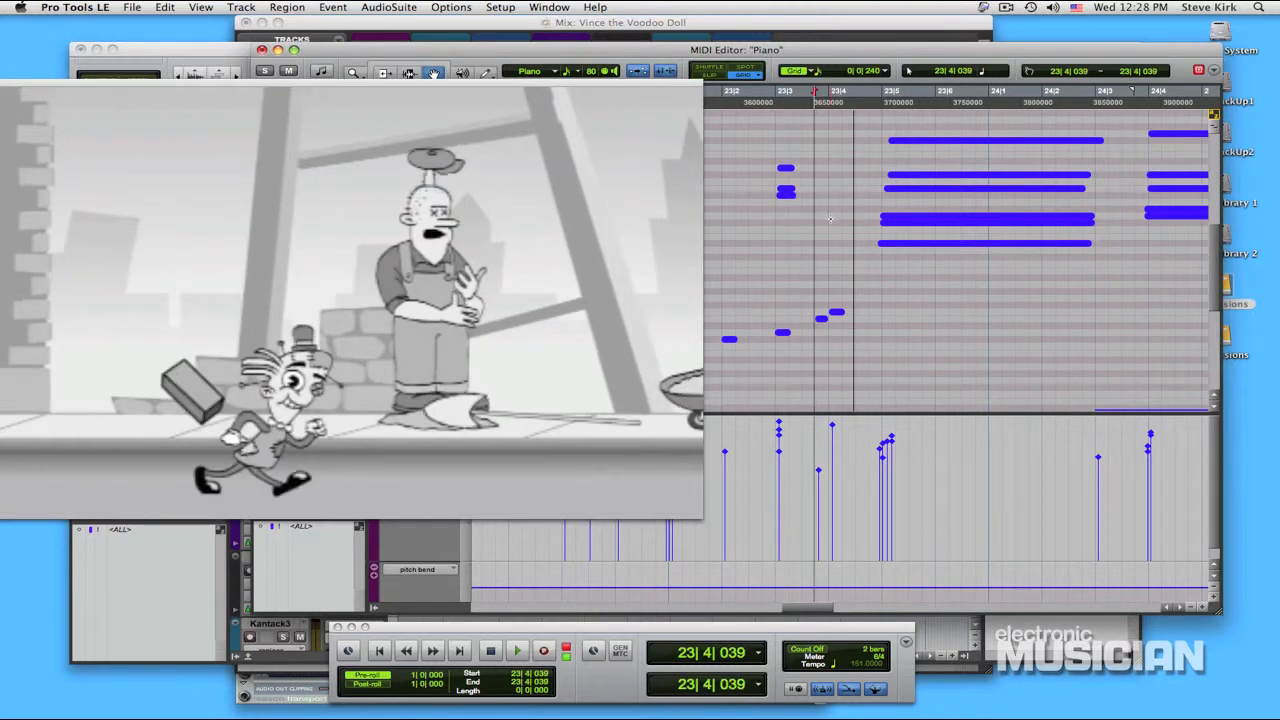
left_click(845, 222)
left_click(874, 222)
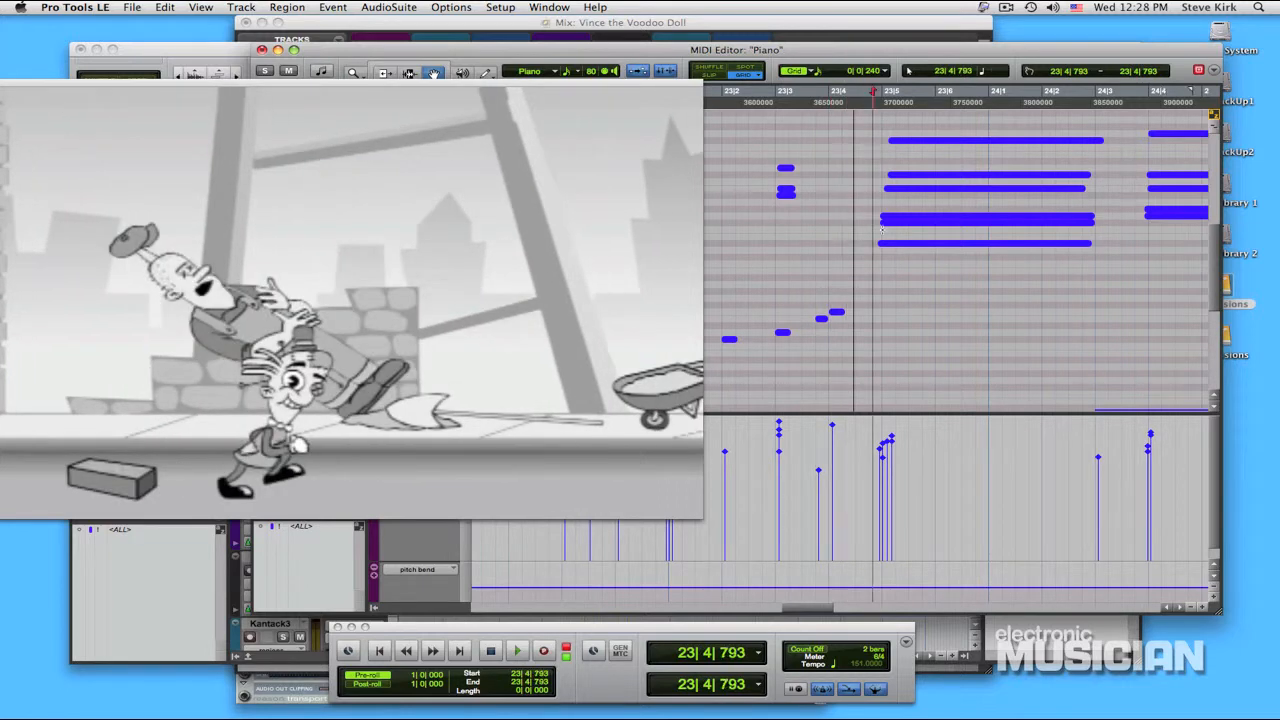
left_click(974, 272)
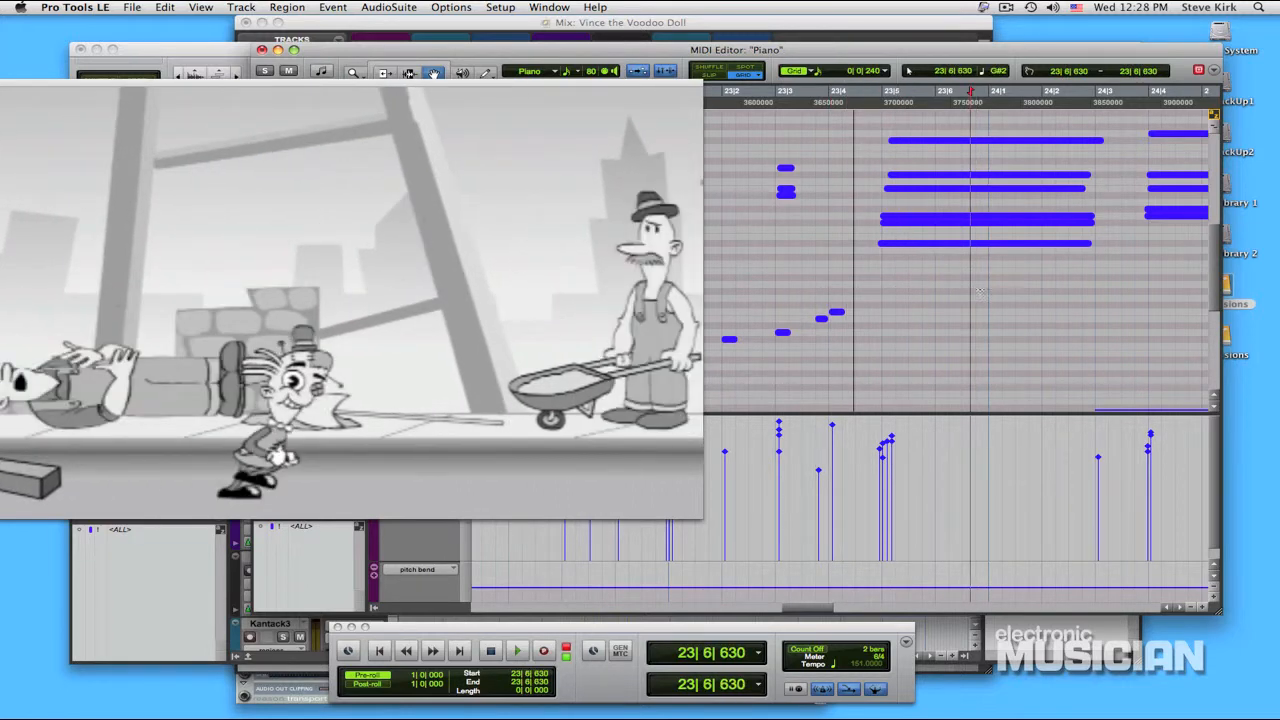
left_click(1022, 280)
left_click(1068, 283)
left_click(1097, 283)
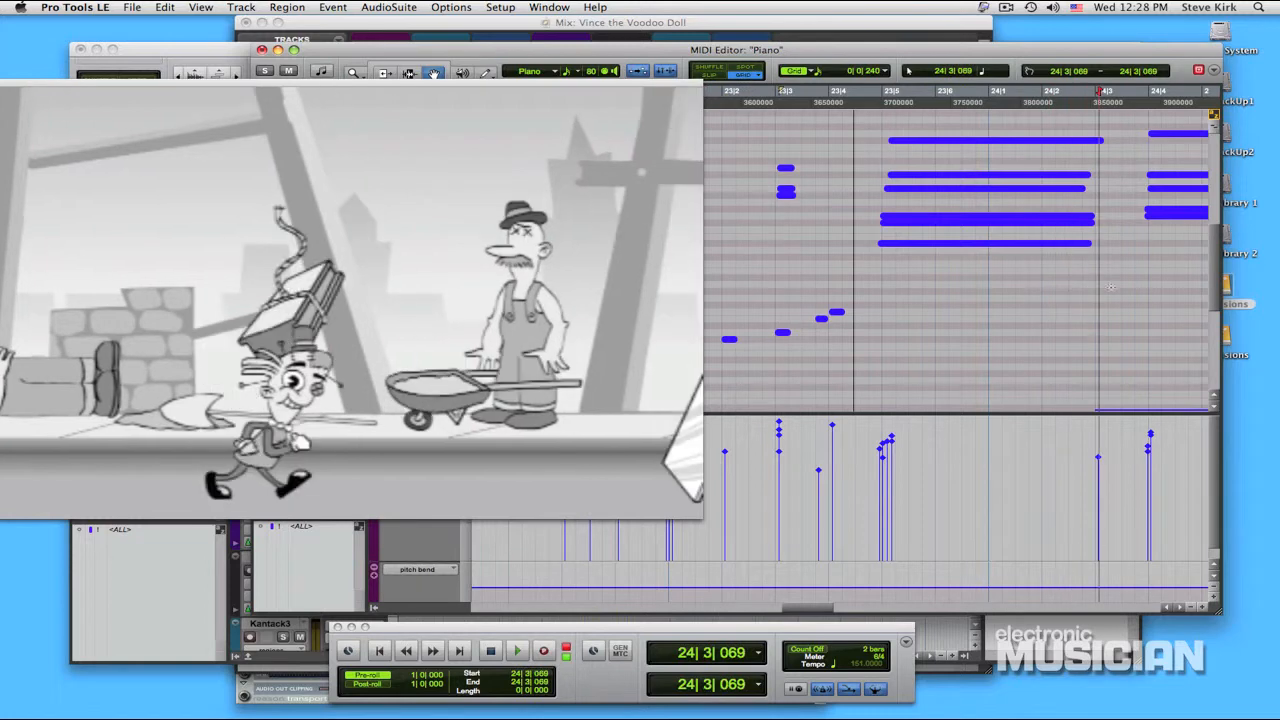
left_click(1120, 283)
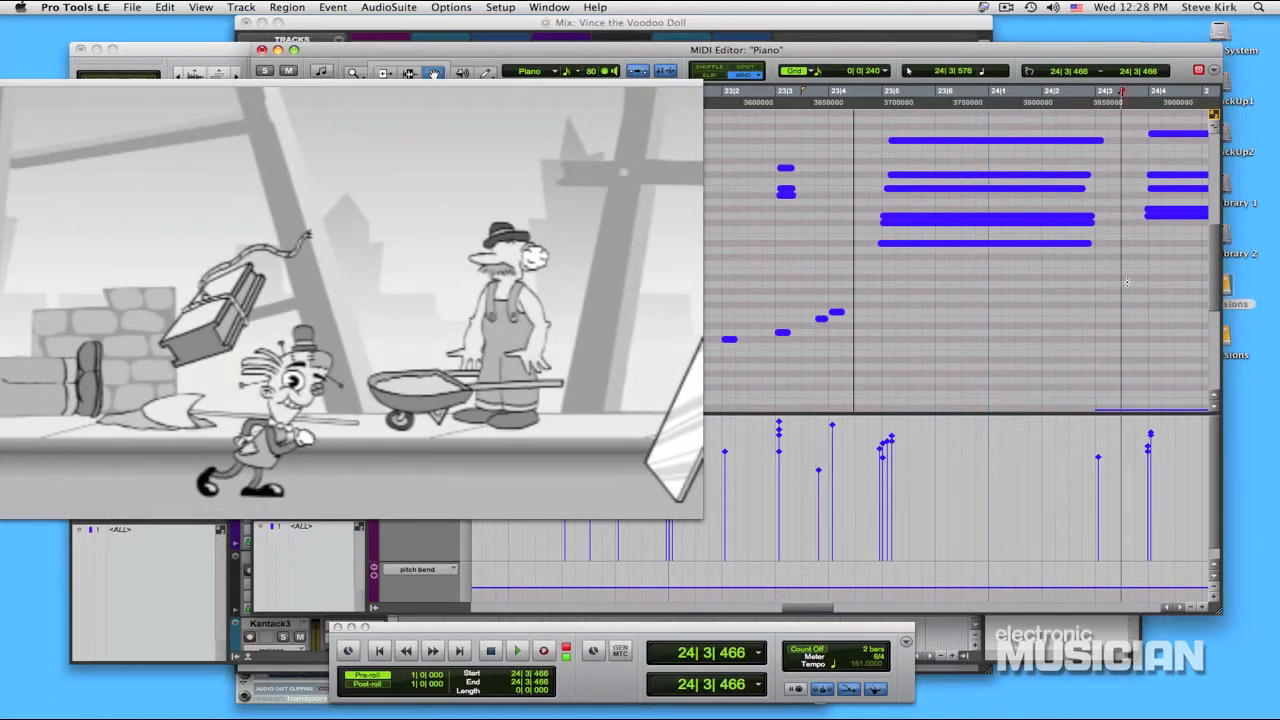
left_click(1127, 283)
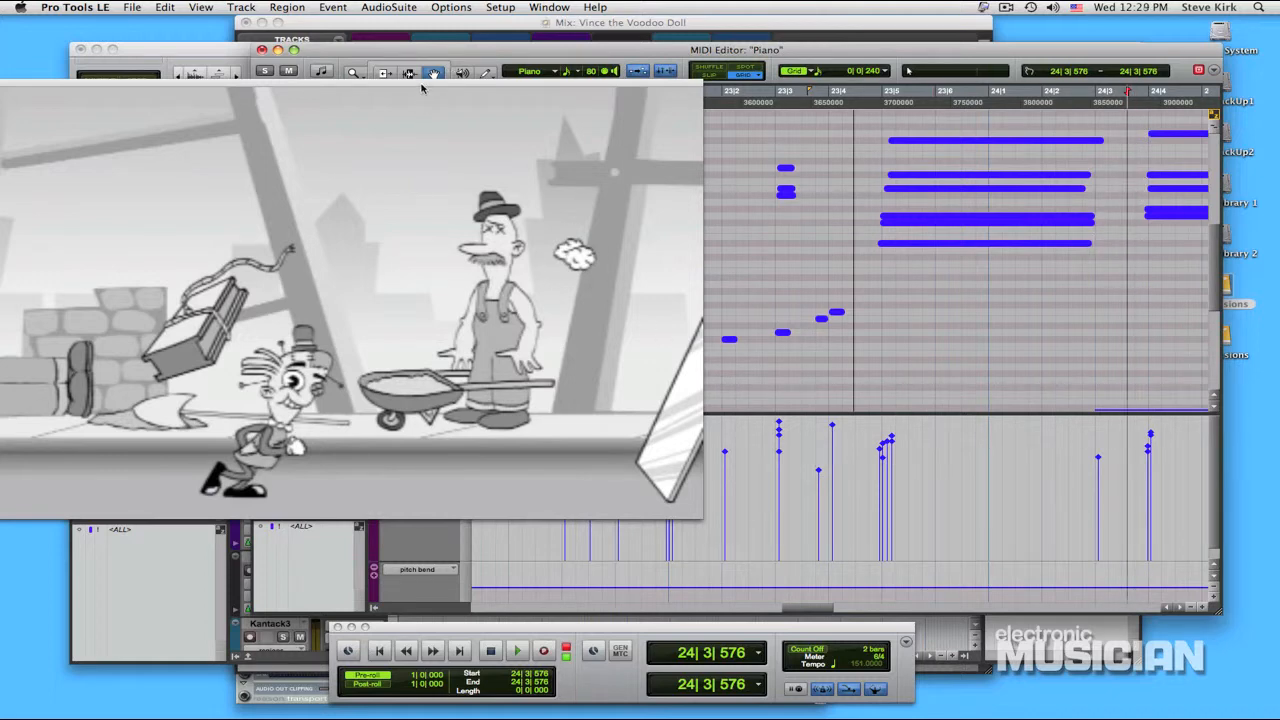
- Reposition the video and MIDI Editor windows and bring the editor's view back to bar 1
left_click_drag(421, 87, 494, 117)
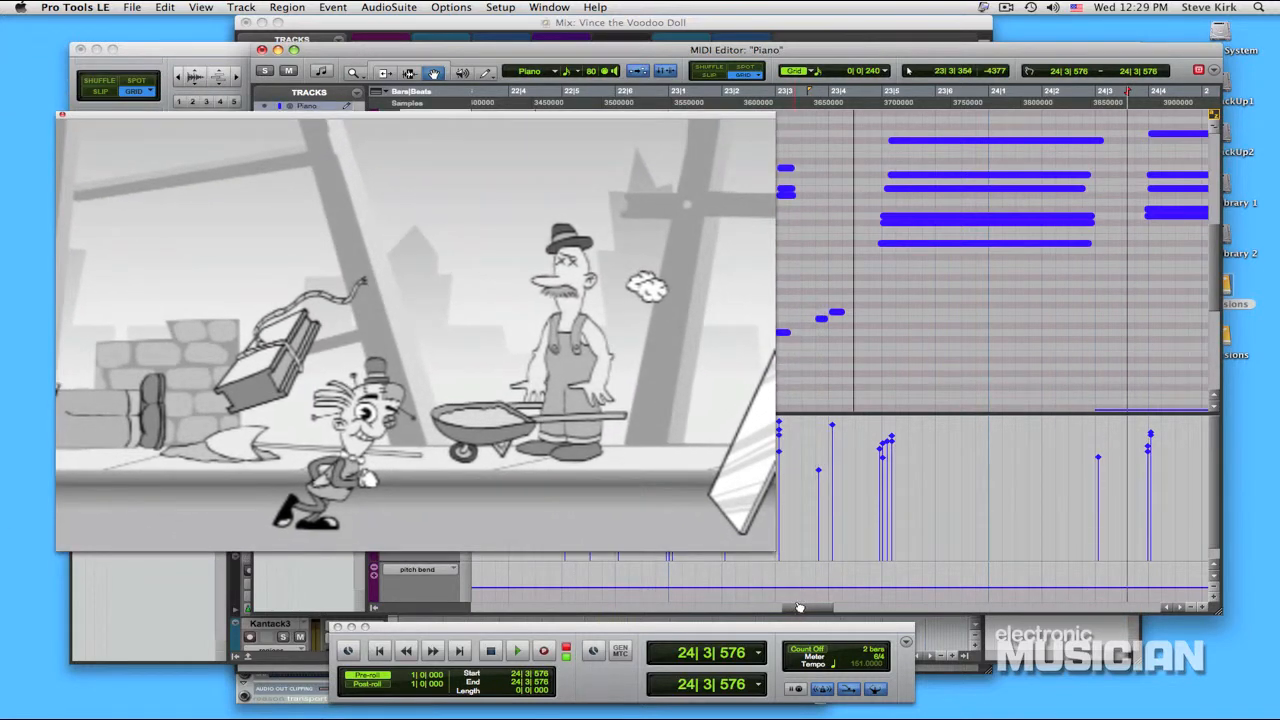
left_click_drag(797, 611, 390, 611)
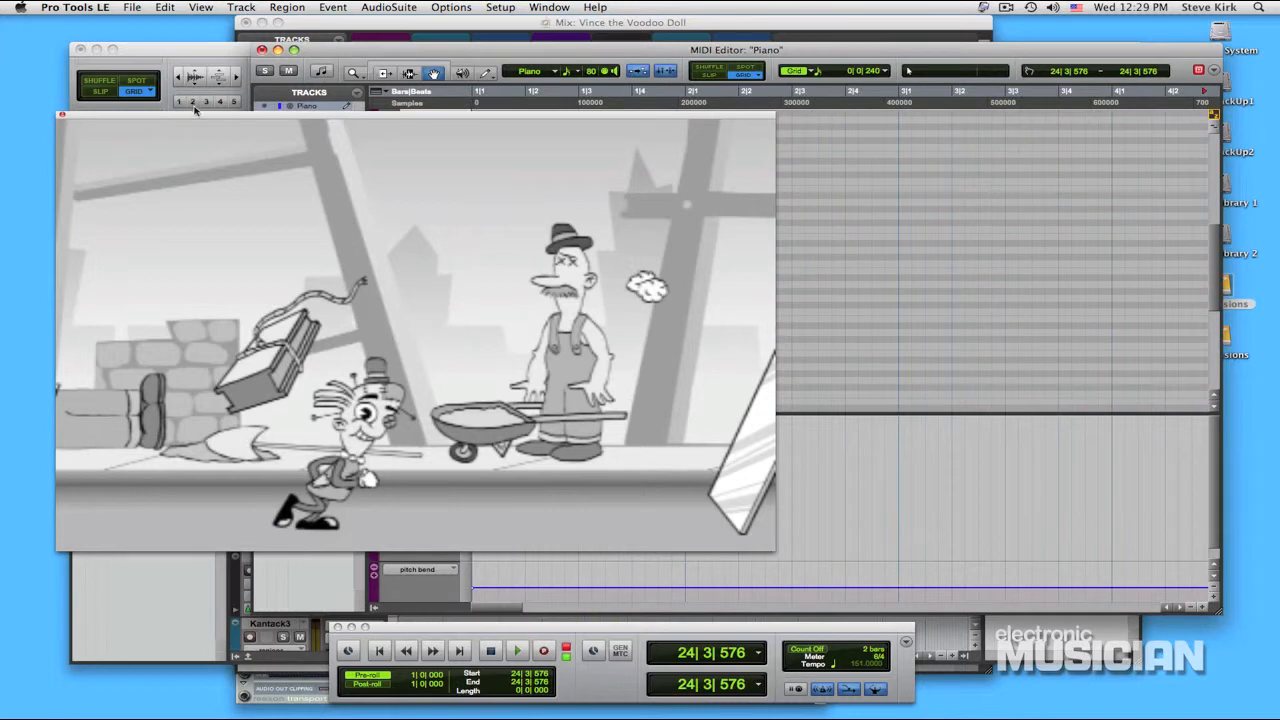
left_click_drag(189, 118, 213, 131)
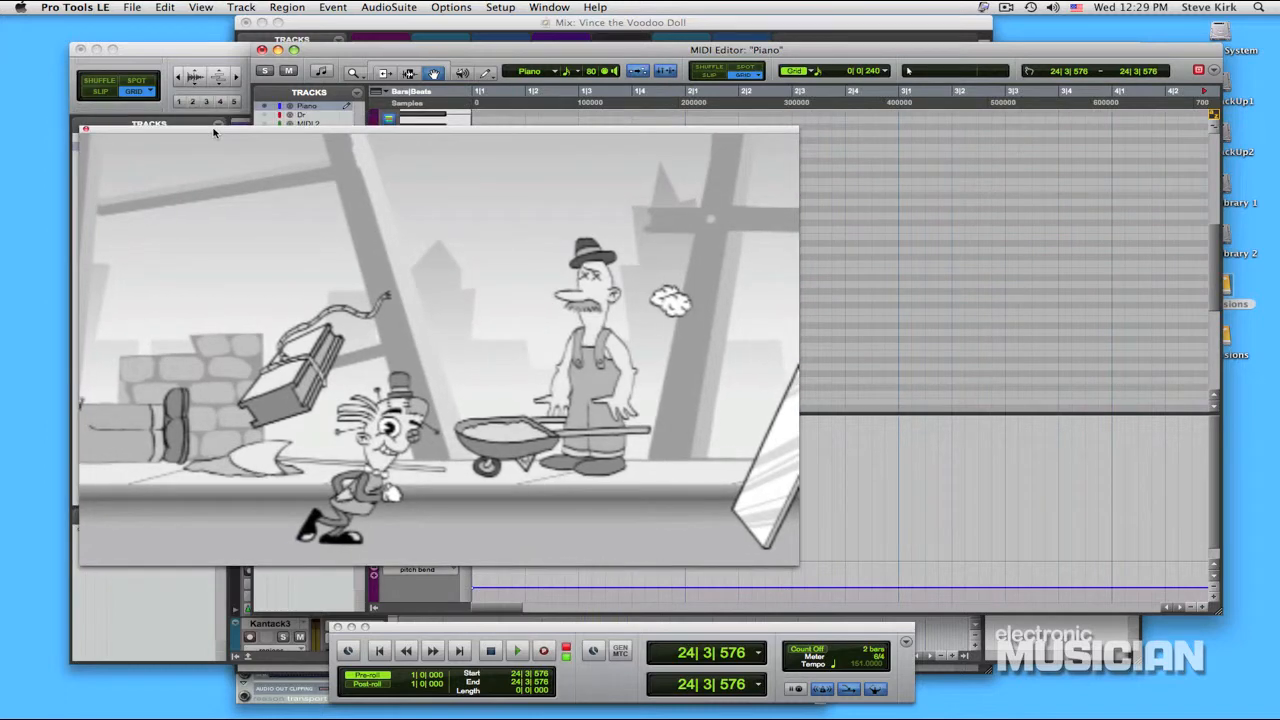
left_click_drag(320, 55, 282, 46)
left_click_drag(111, 132, 121, 160)
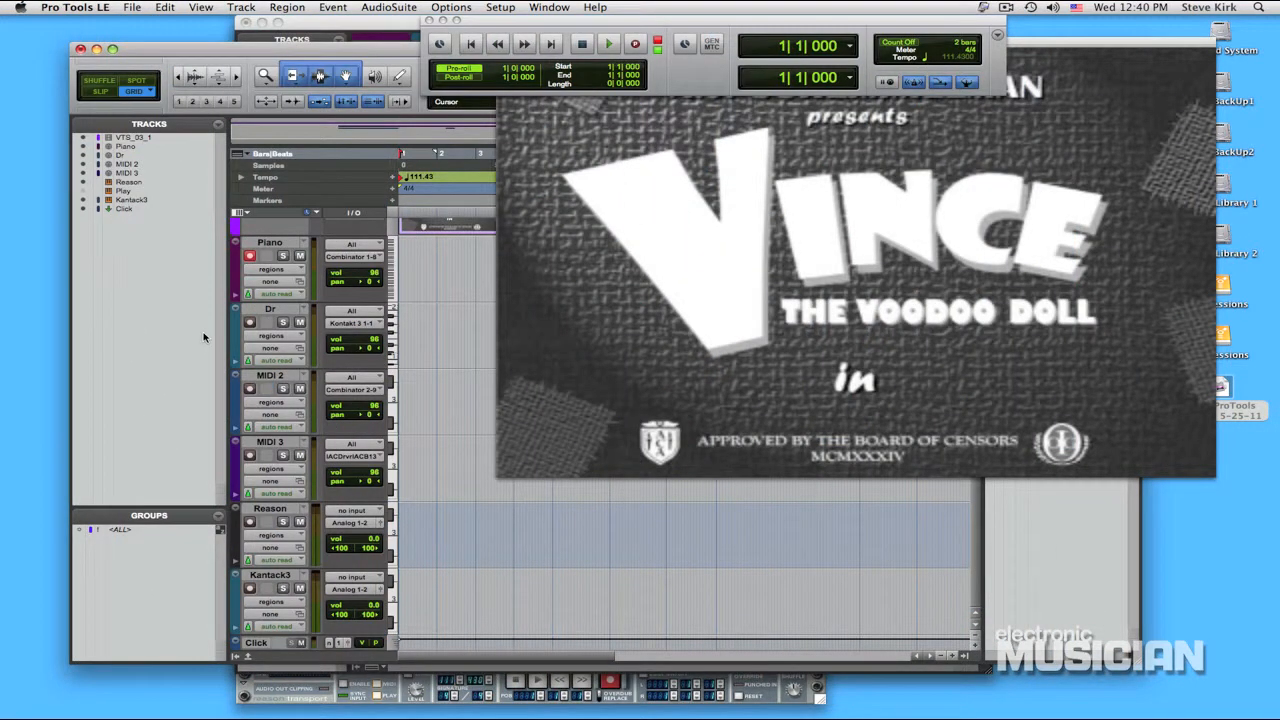
- Create one mono audio track and name it Gtr
key("super+shift+n")
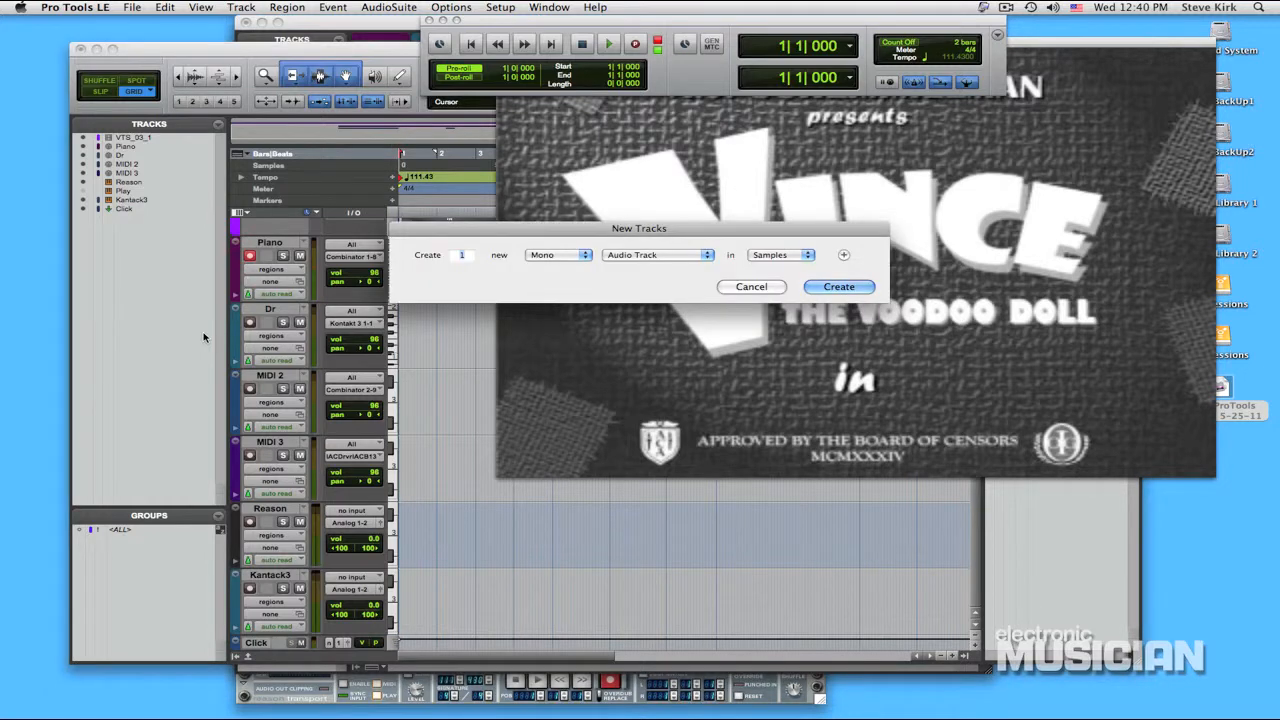
key("Return")
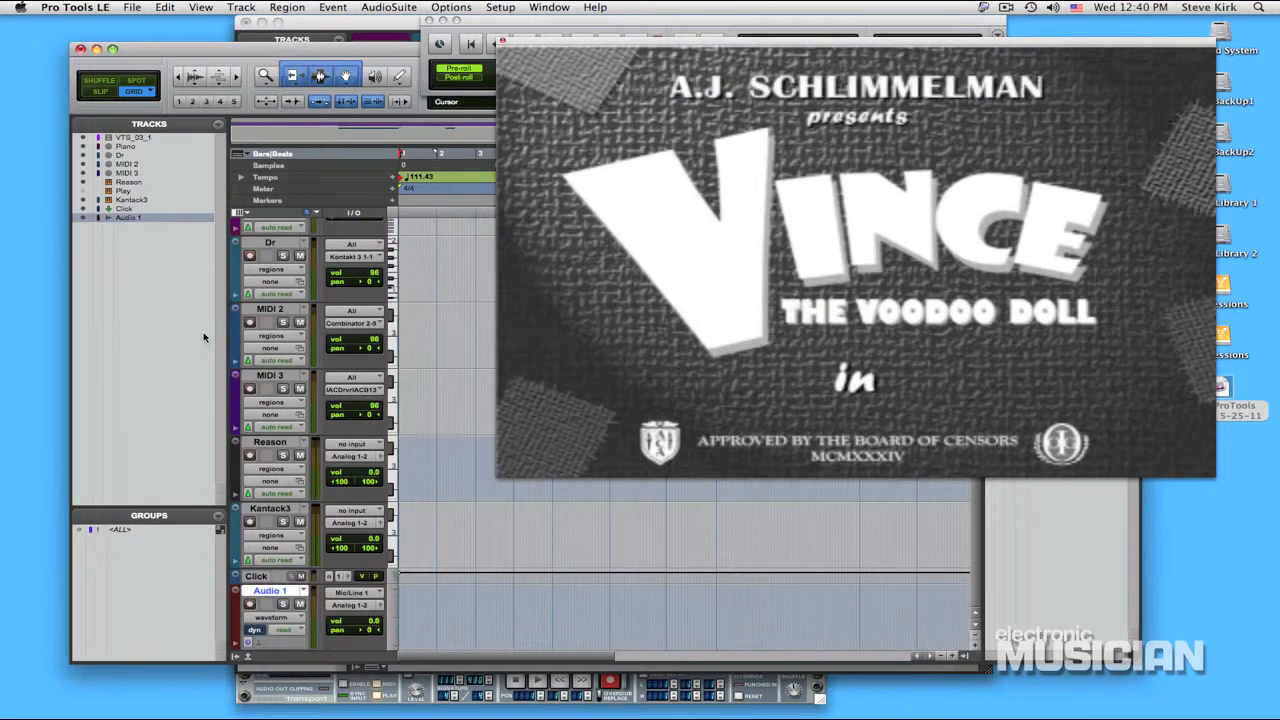
double_click(281, 595)
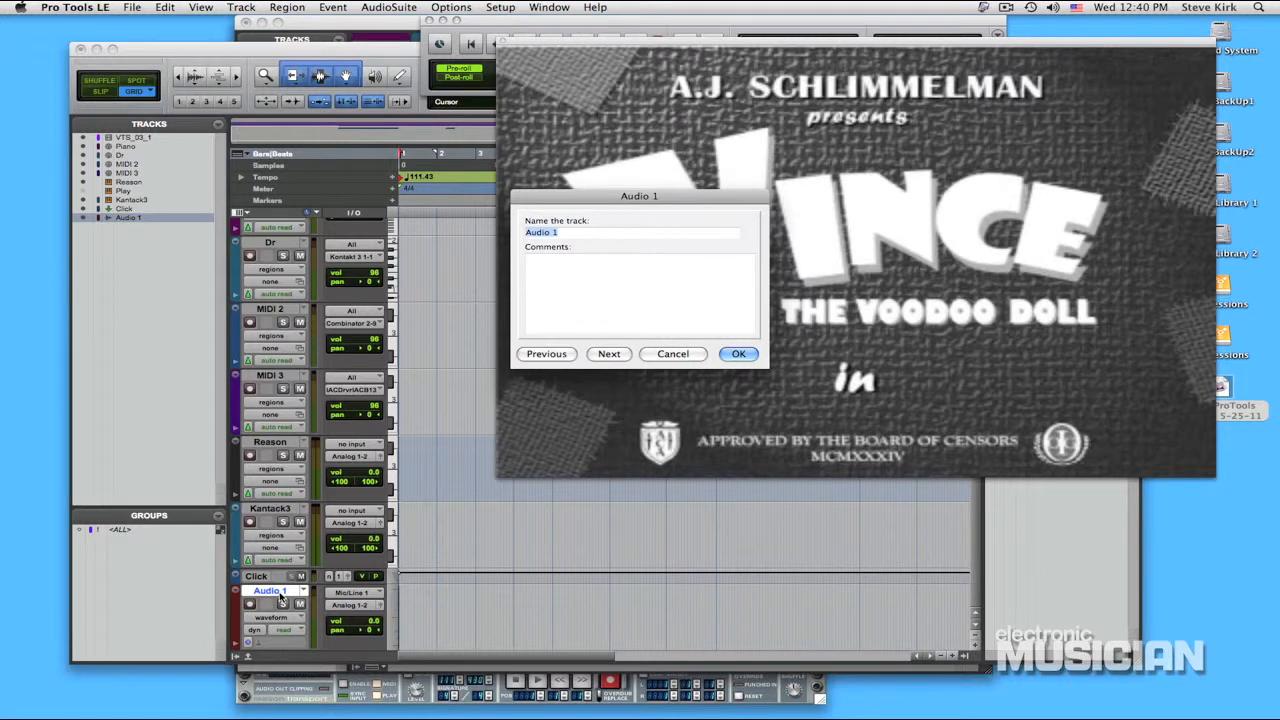
type("Gtr")
key("Return")
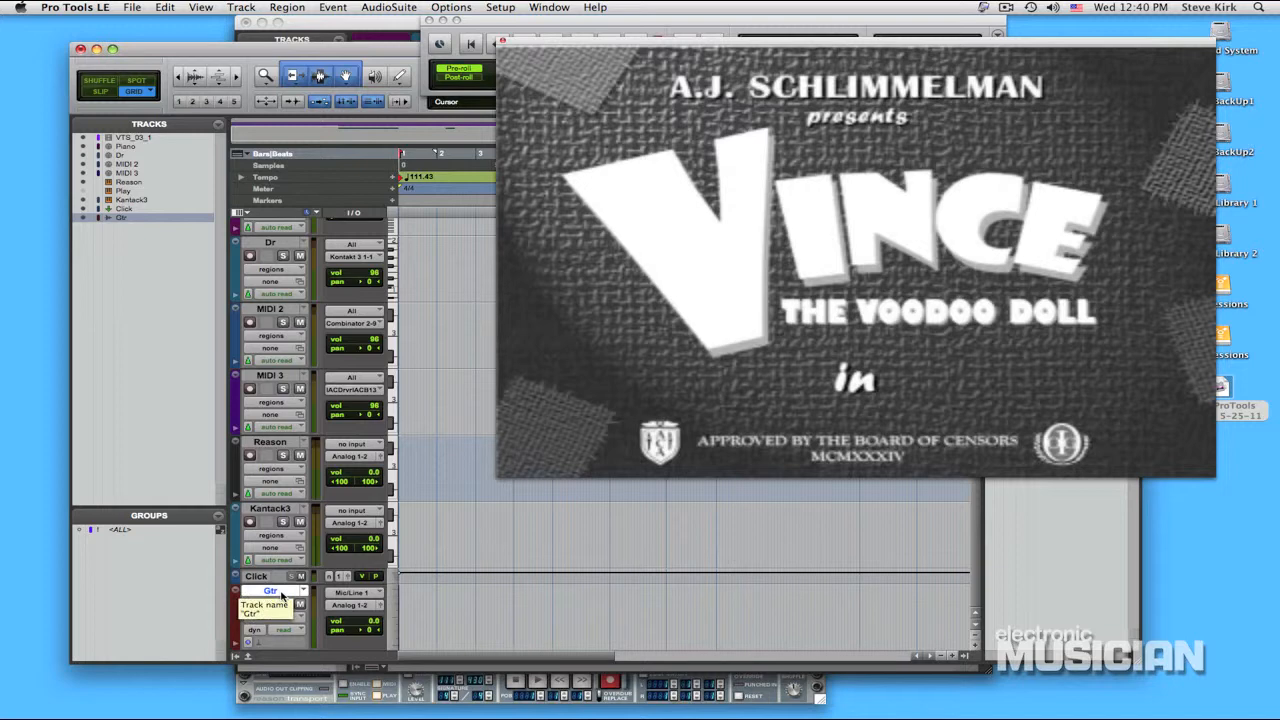
- Record guitar on the Gtr track from bar 1 and record a second take starting at 2|4|720
key("space")
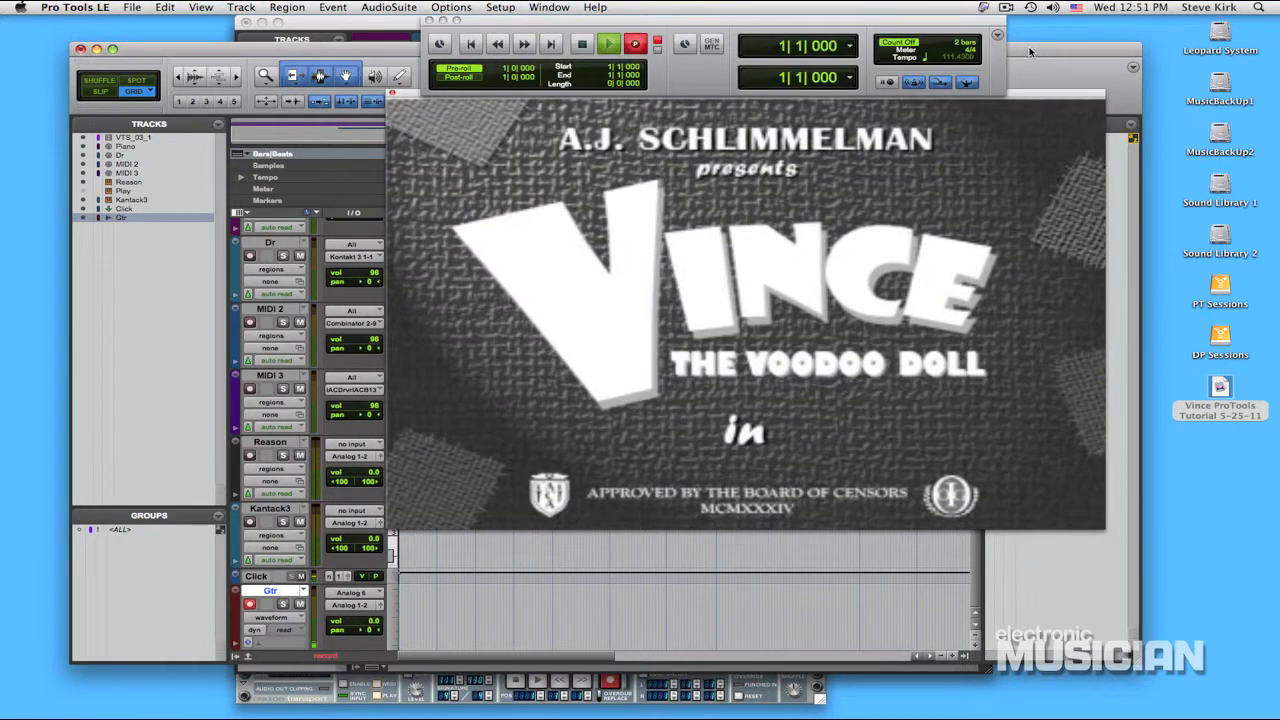
key("space")
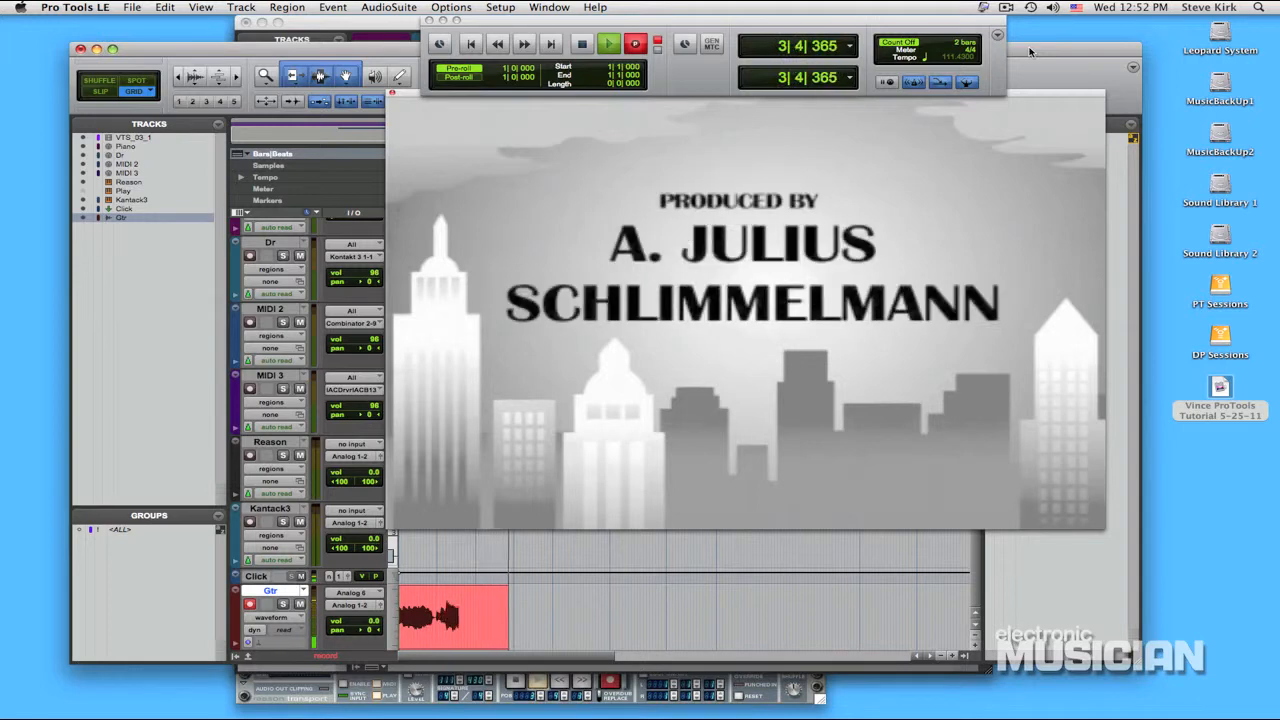
key("space")
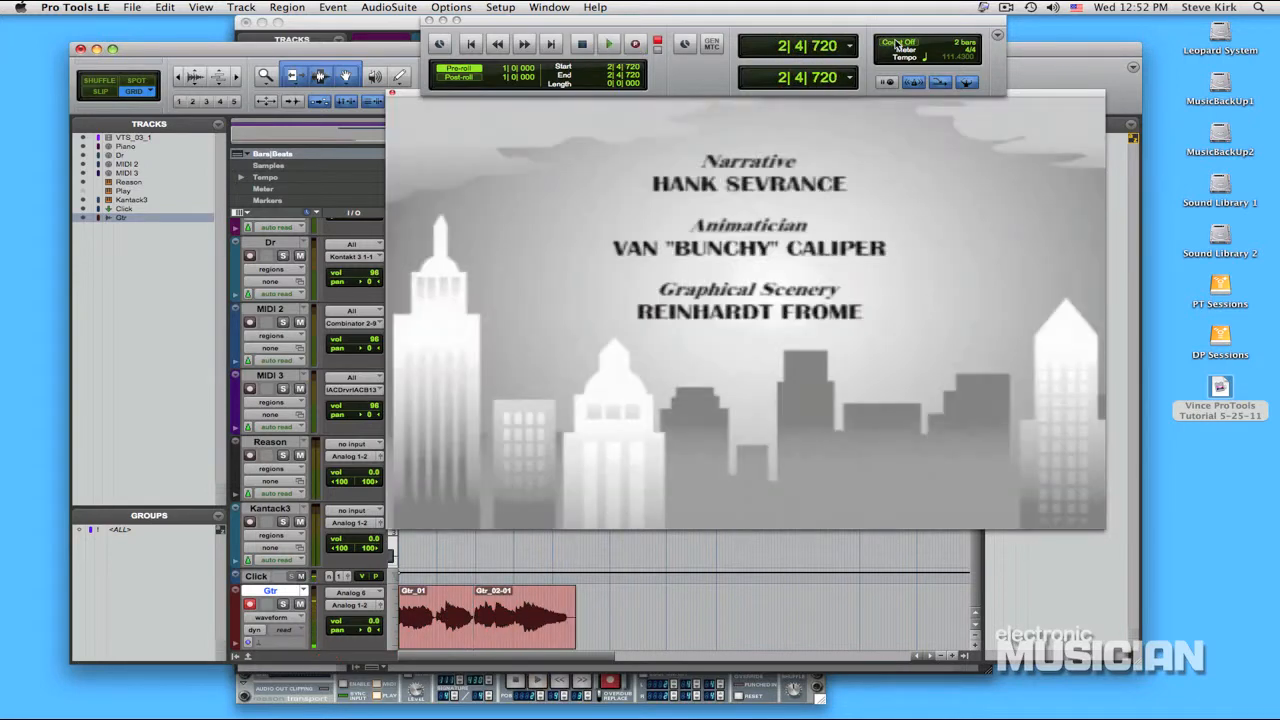
key("super+space")
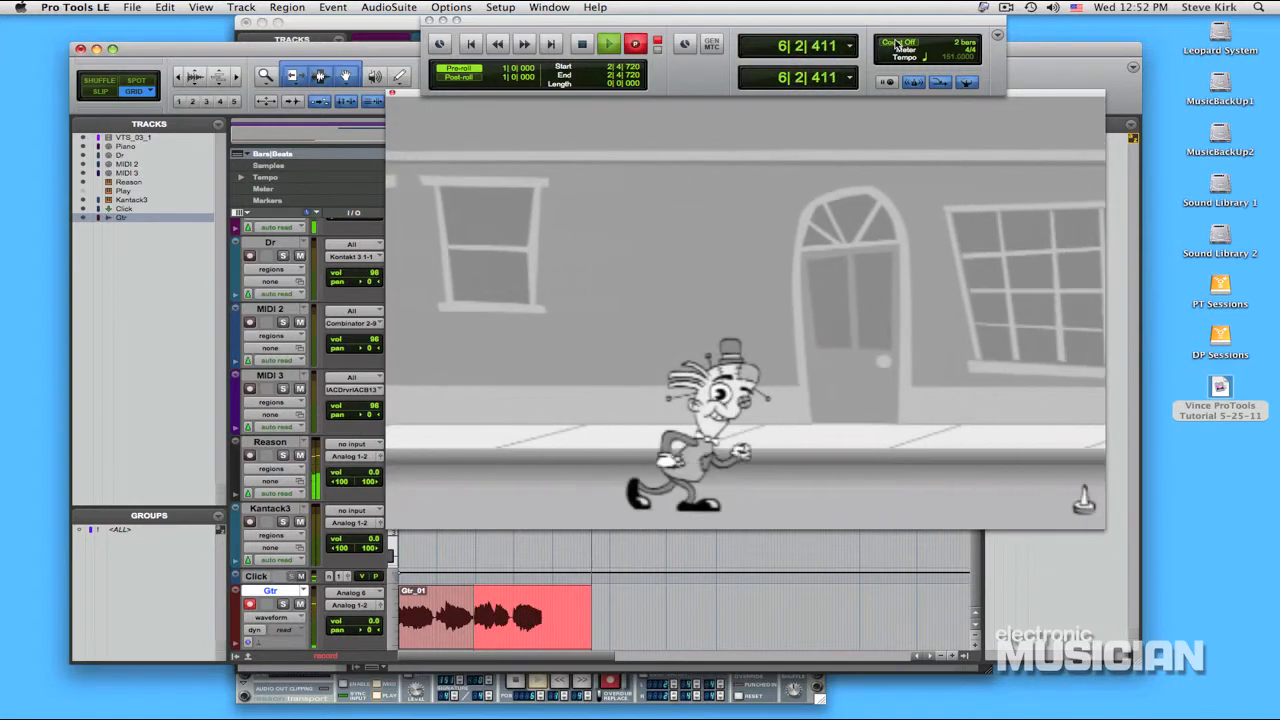
key("space")
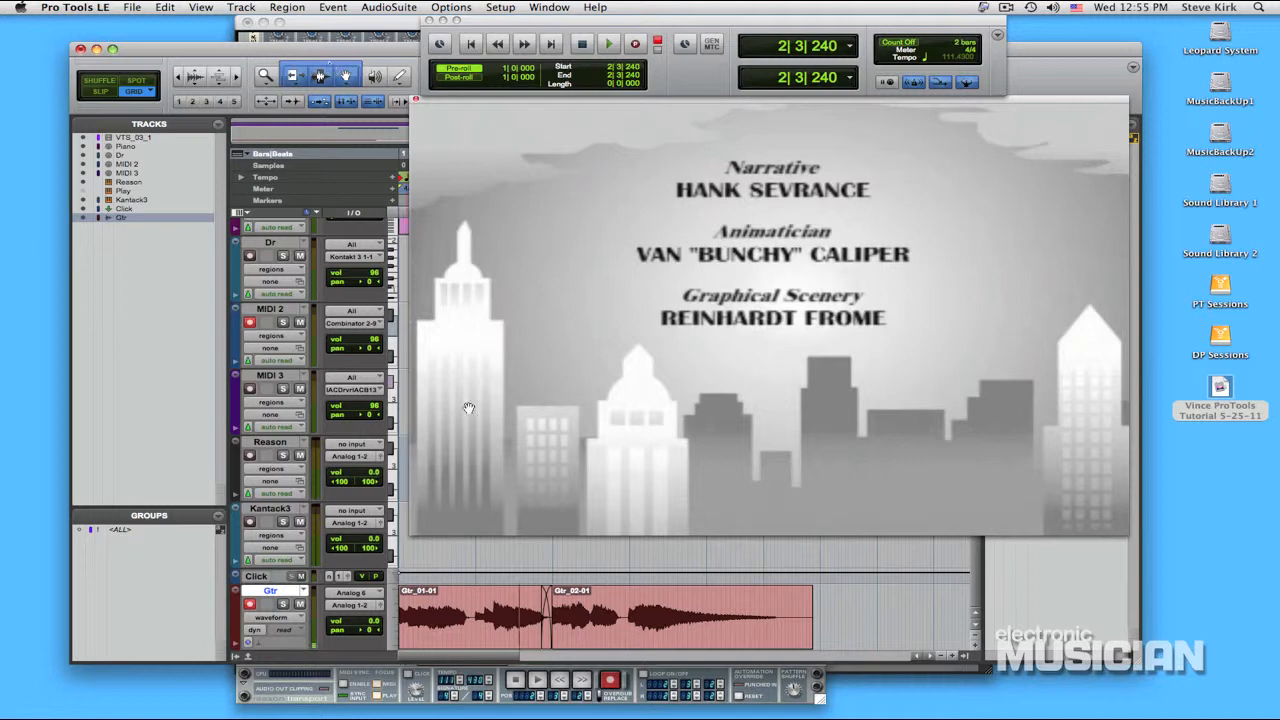
- Switch to Reason and load the Brass patch Trumpet Solo Echo.cmb in place of the NN-XT 2 patch
left_click(422, 678)
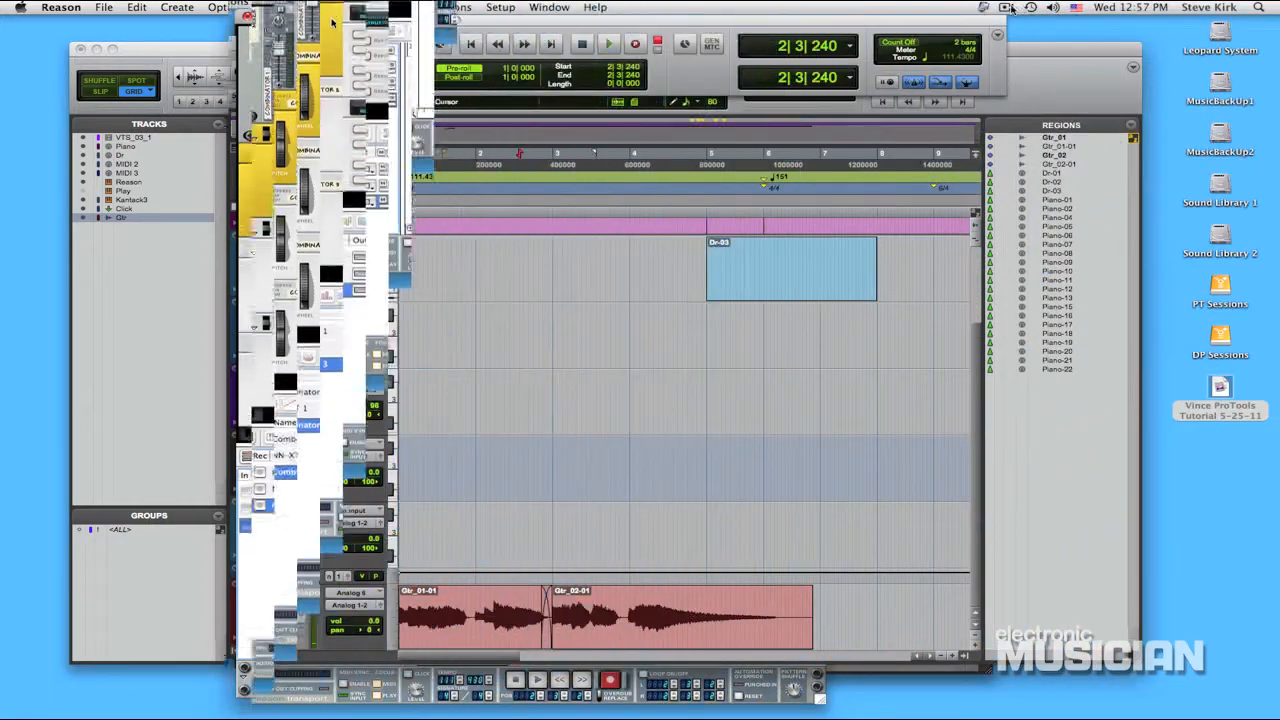
left_click(1006, 7)
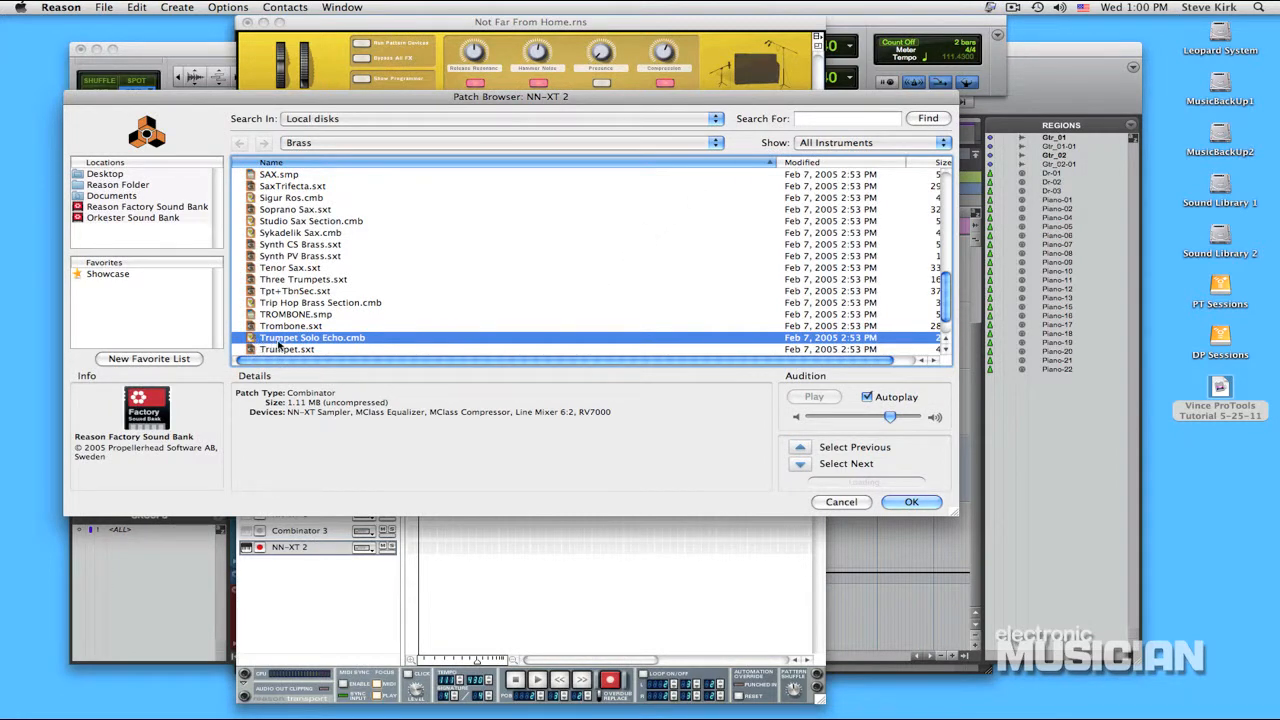
left_click(911, 503)
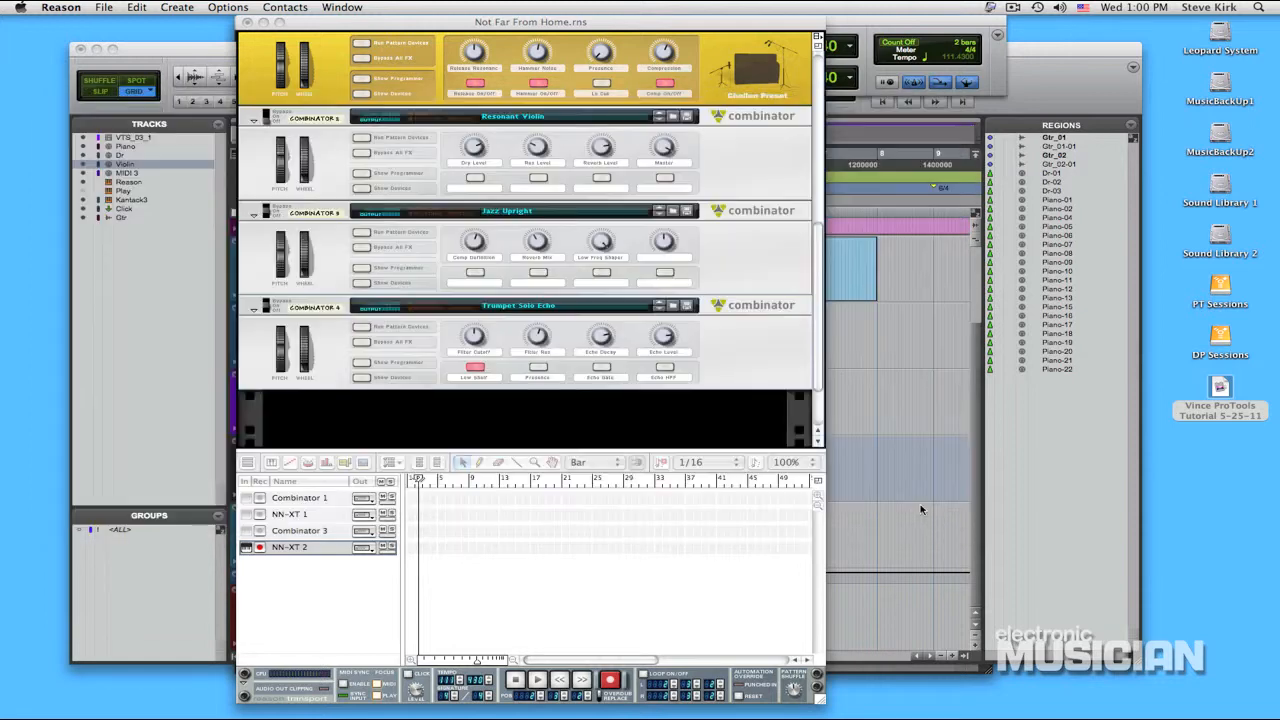
- Show the devices inside the Trumpet Solo Echo Combinator and switch off its RV7000 reverb
left_click(362, 377)
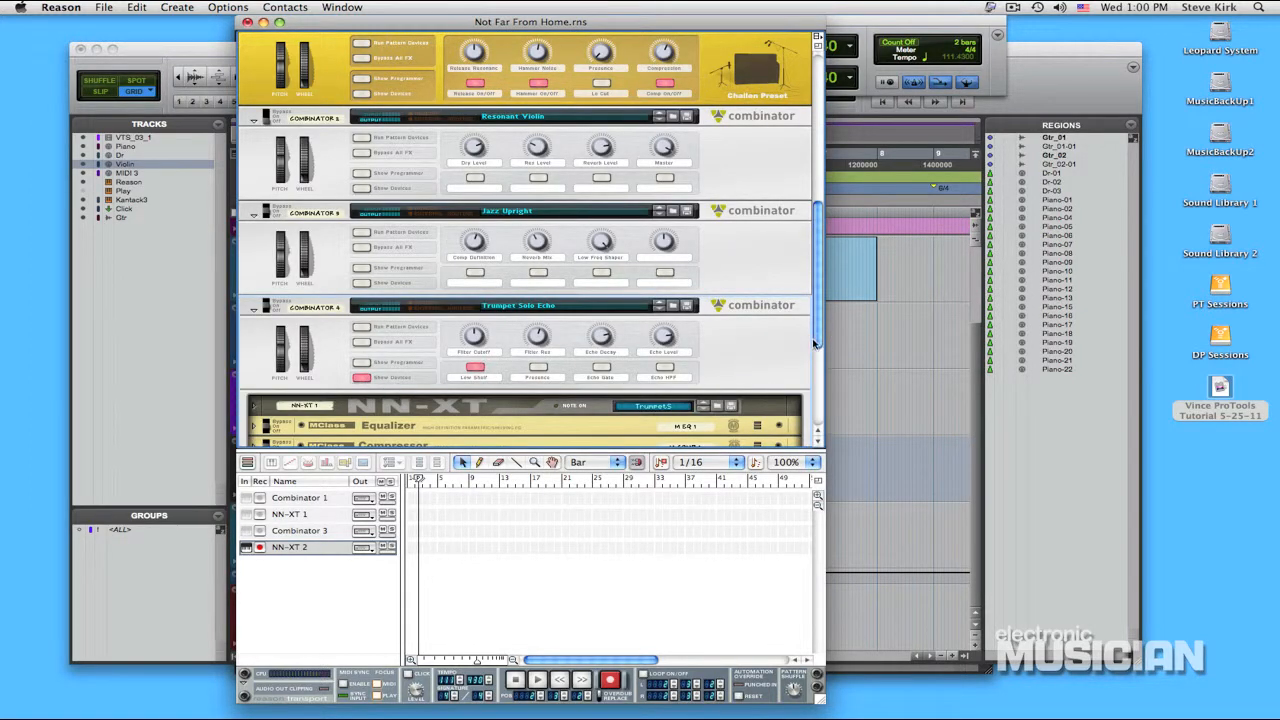
left_click_drag(817, 343, 817, 390)
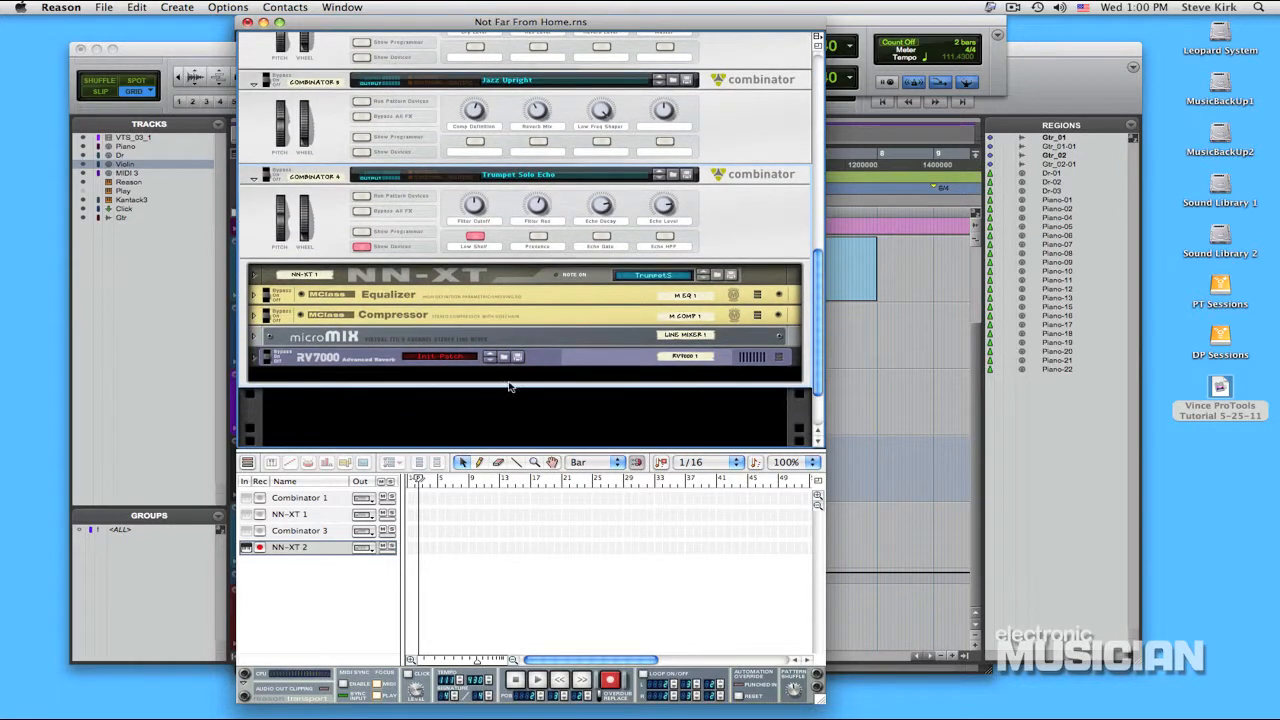
left_click(267, 361)
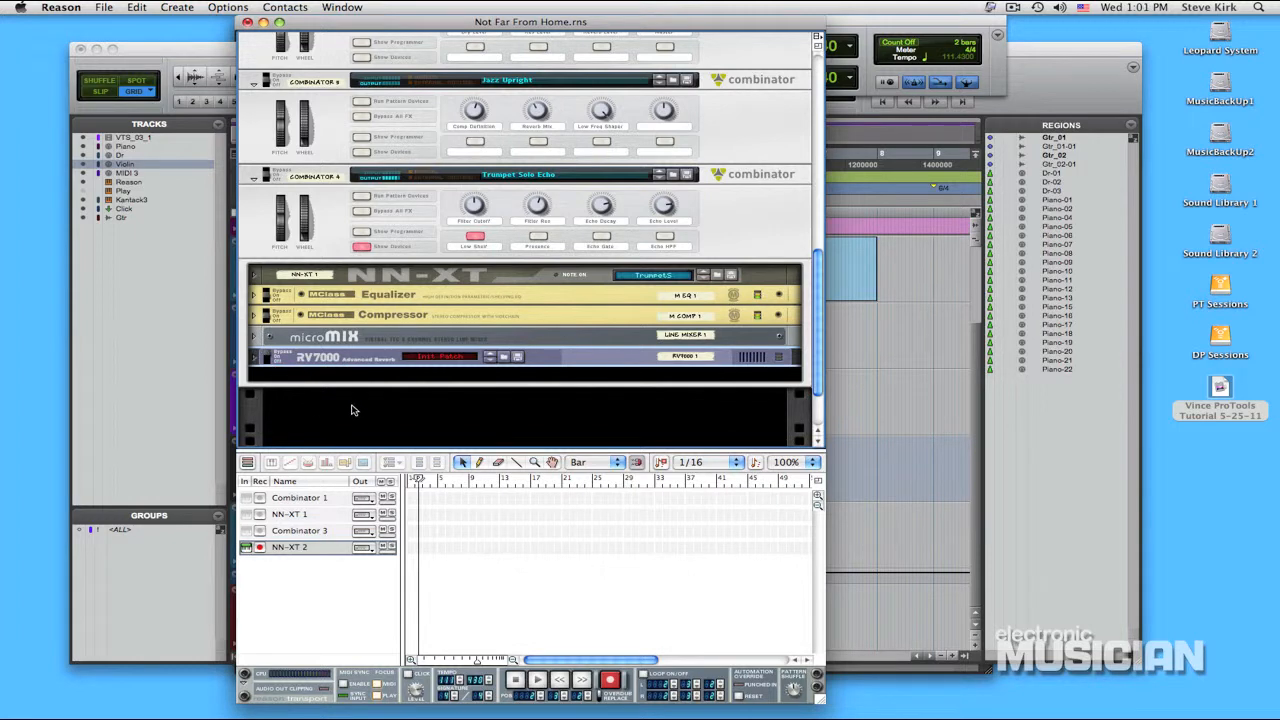
- Create an NN-XT from the Brass patch Alto Sax.sxt and turn off the MIDI input of the NN-XT 2 sequencer track
left_click(248, 48)
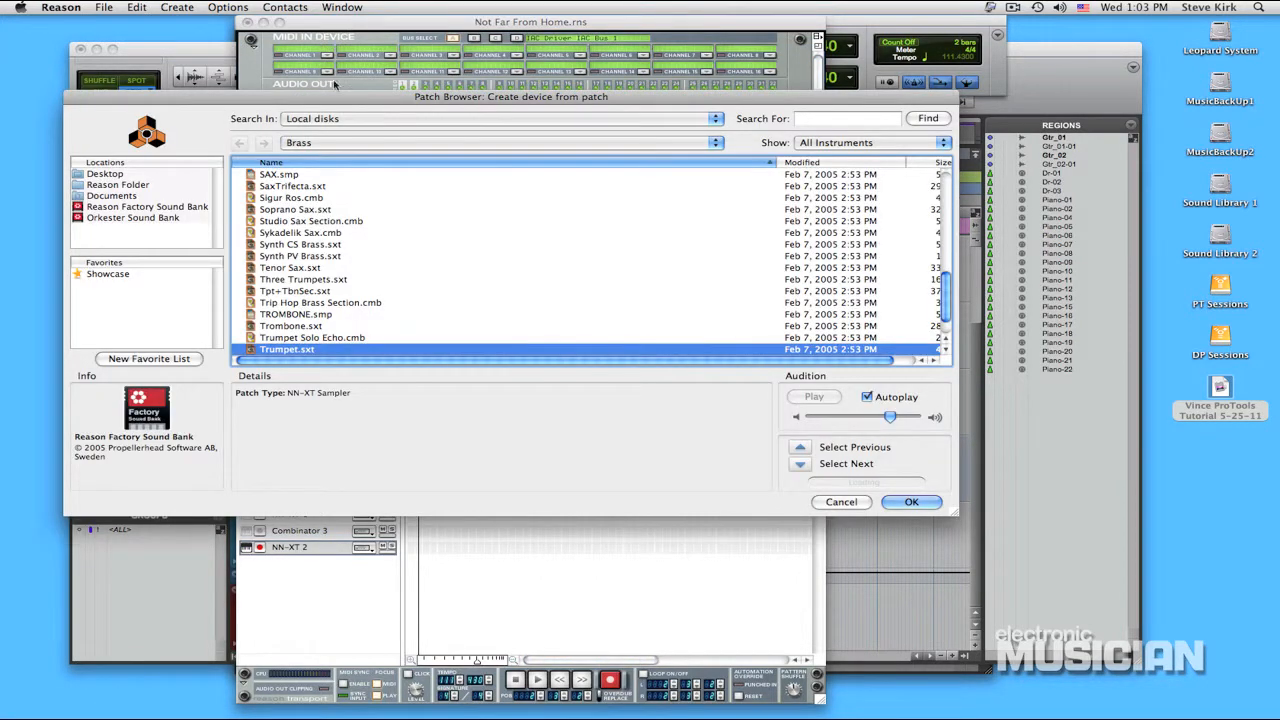
left_click(380, 143)
left_click(380, 155)
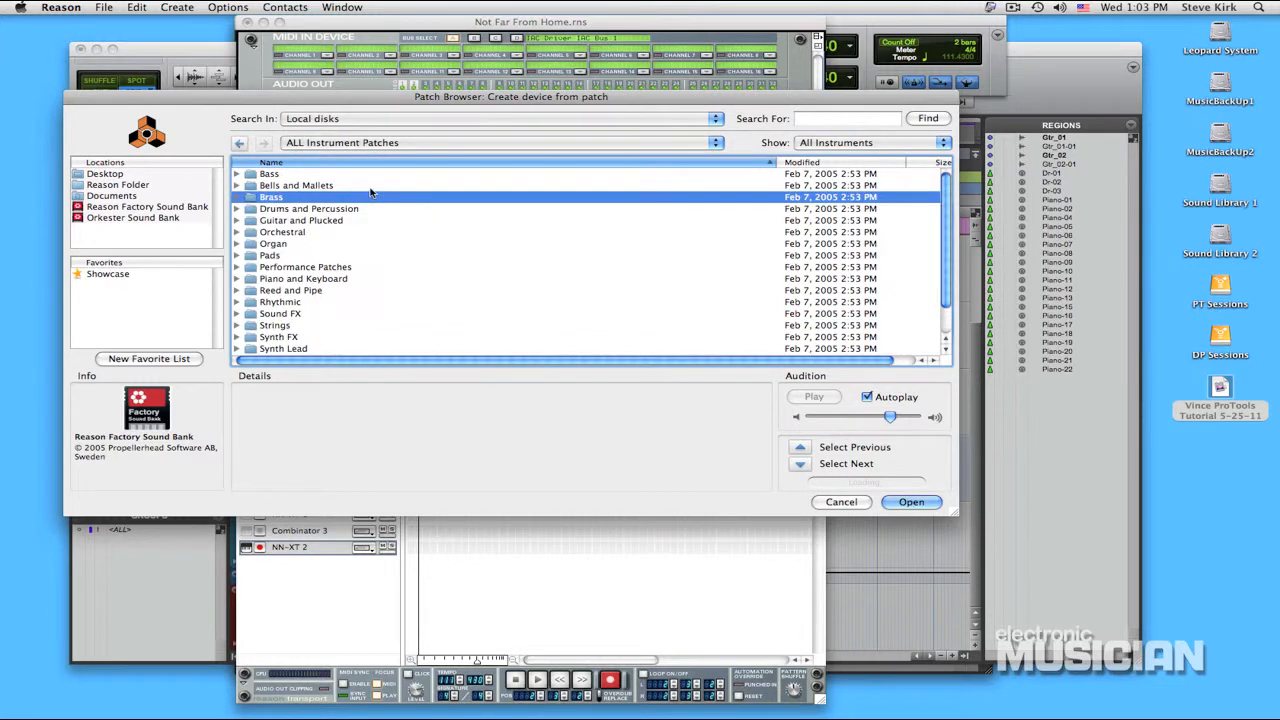
double_click(252, 198)
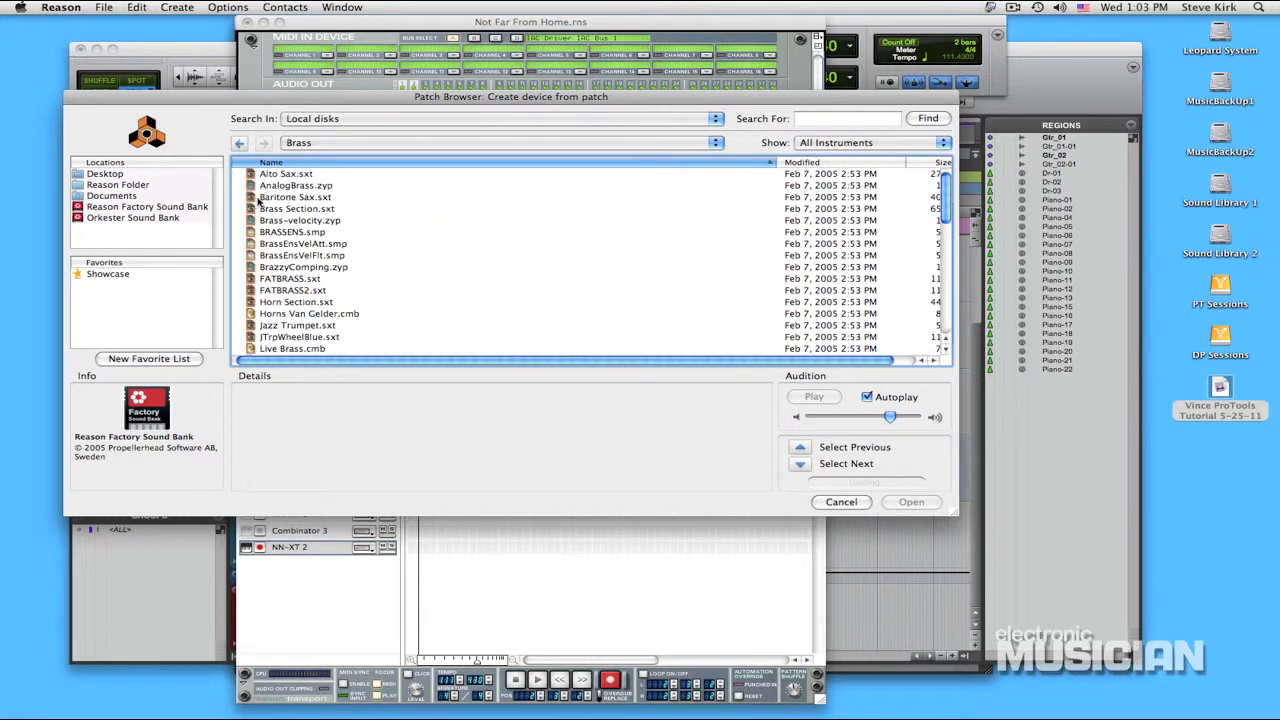
left_click(294, 178)
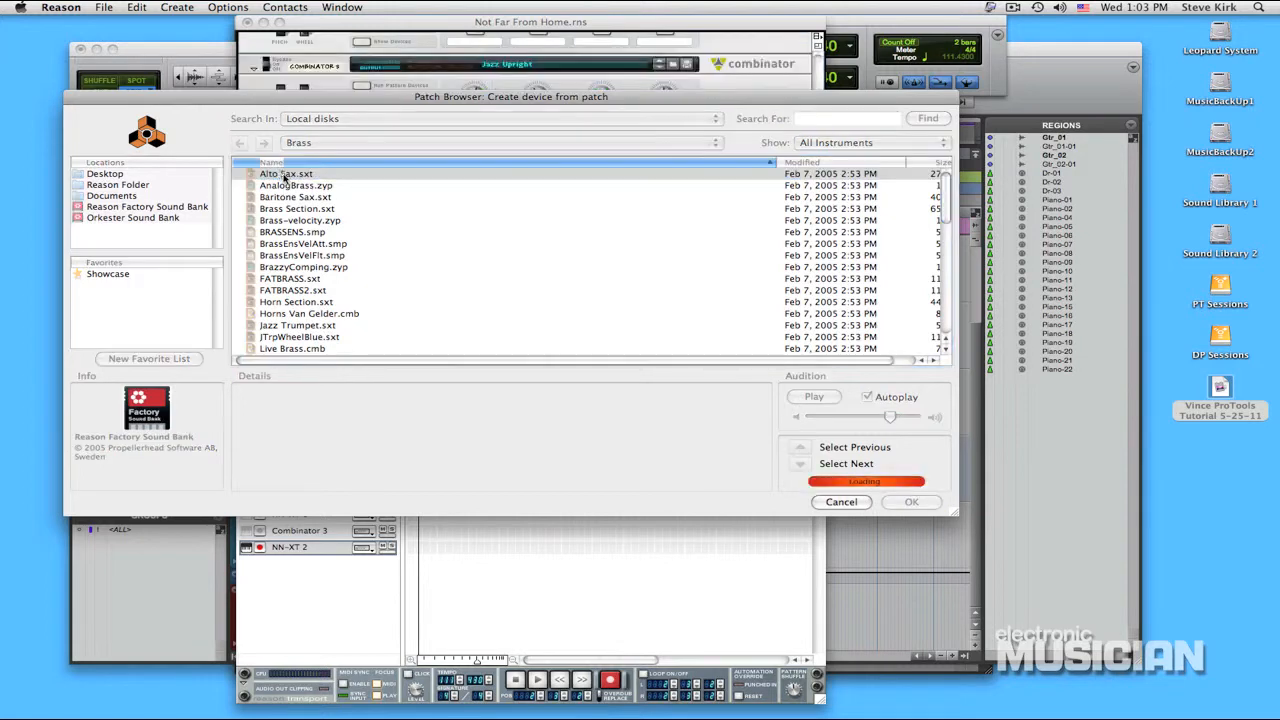
left_click(908, 501)
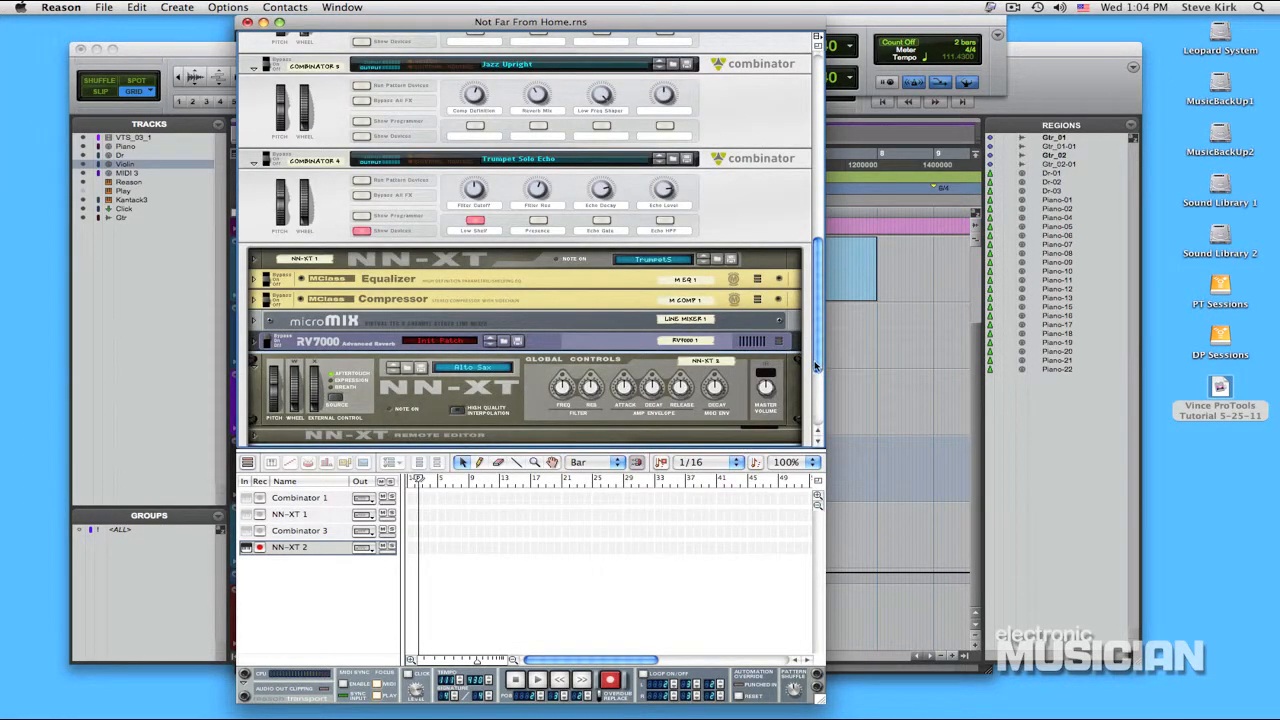
left_click_drag(815, 367, 815, 395)
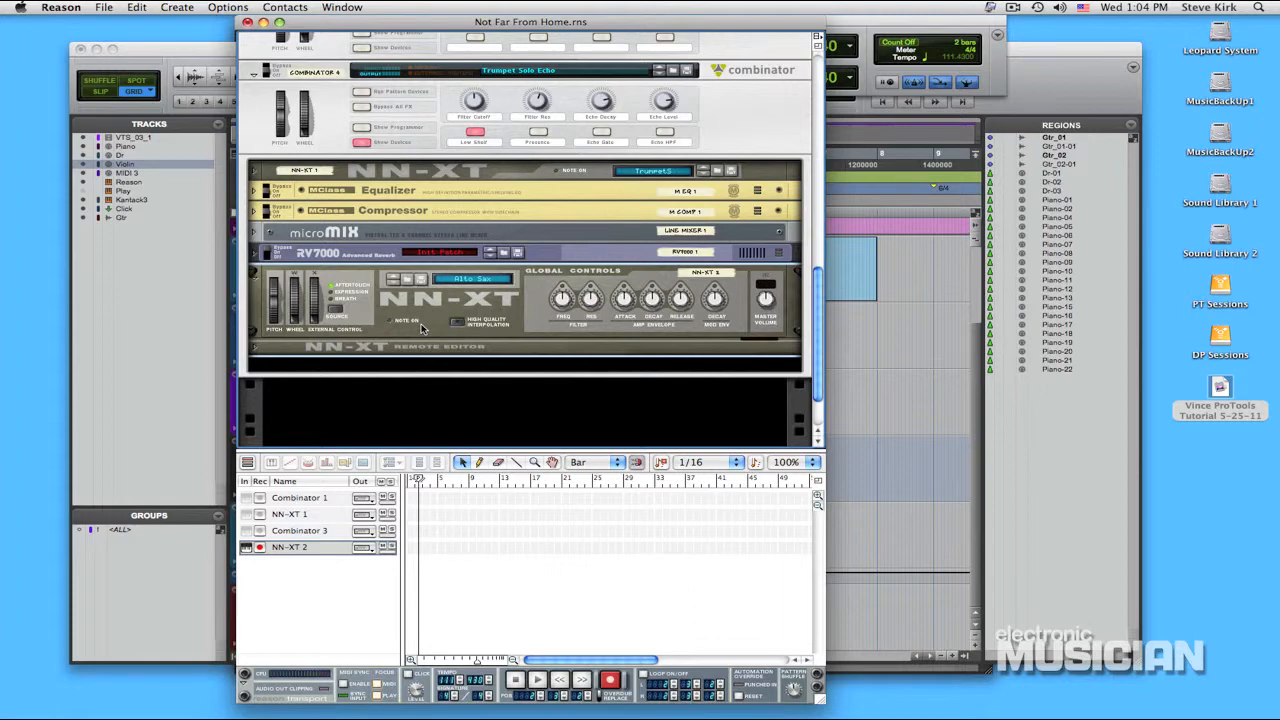
left_click(248, 550)
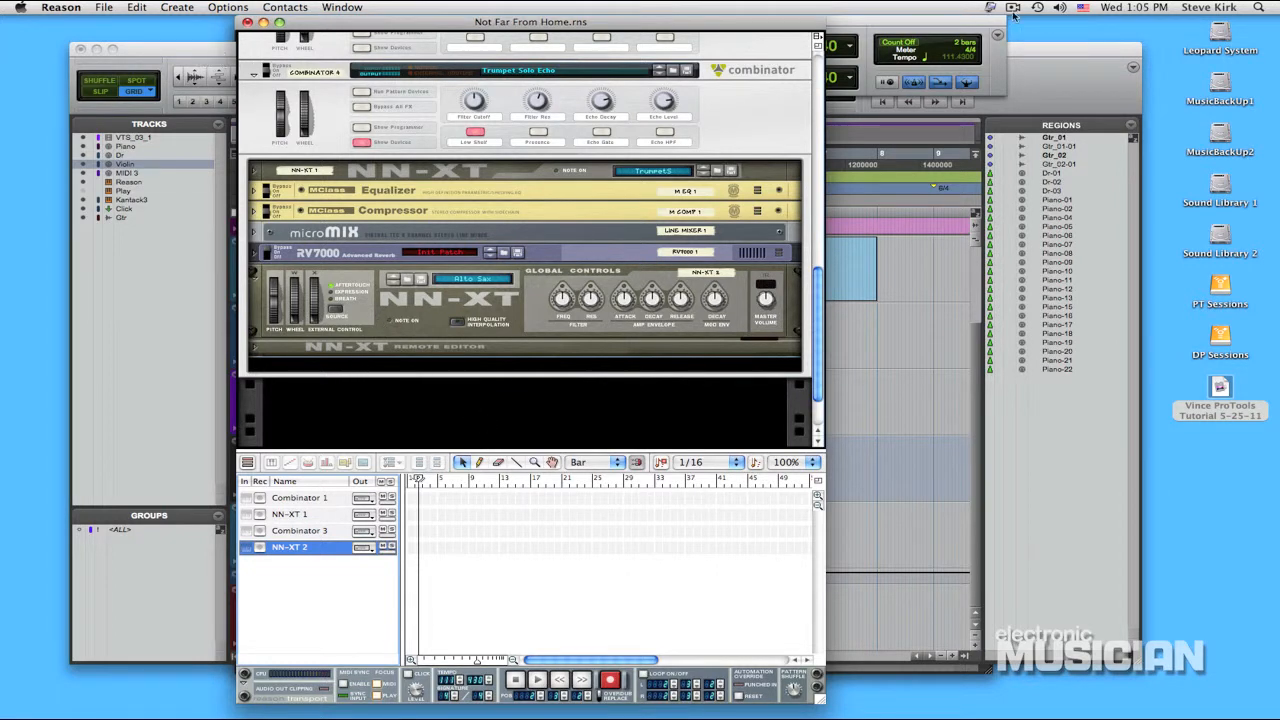
- Switch to Pro Tools and rename the MIDI 3 track Trp
left_click(231, 387)
double_click(279, 378)
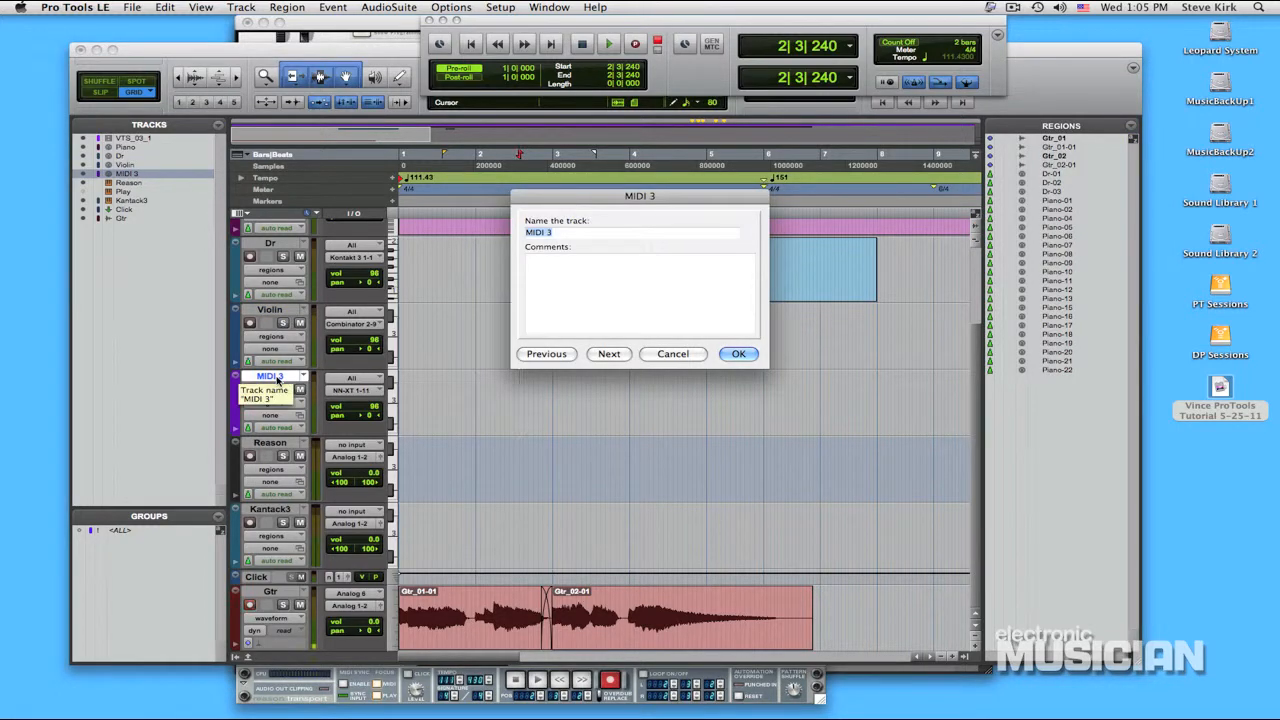
type("T")
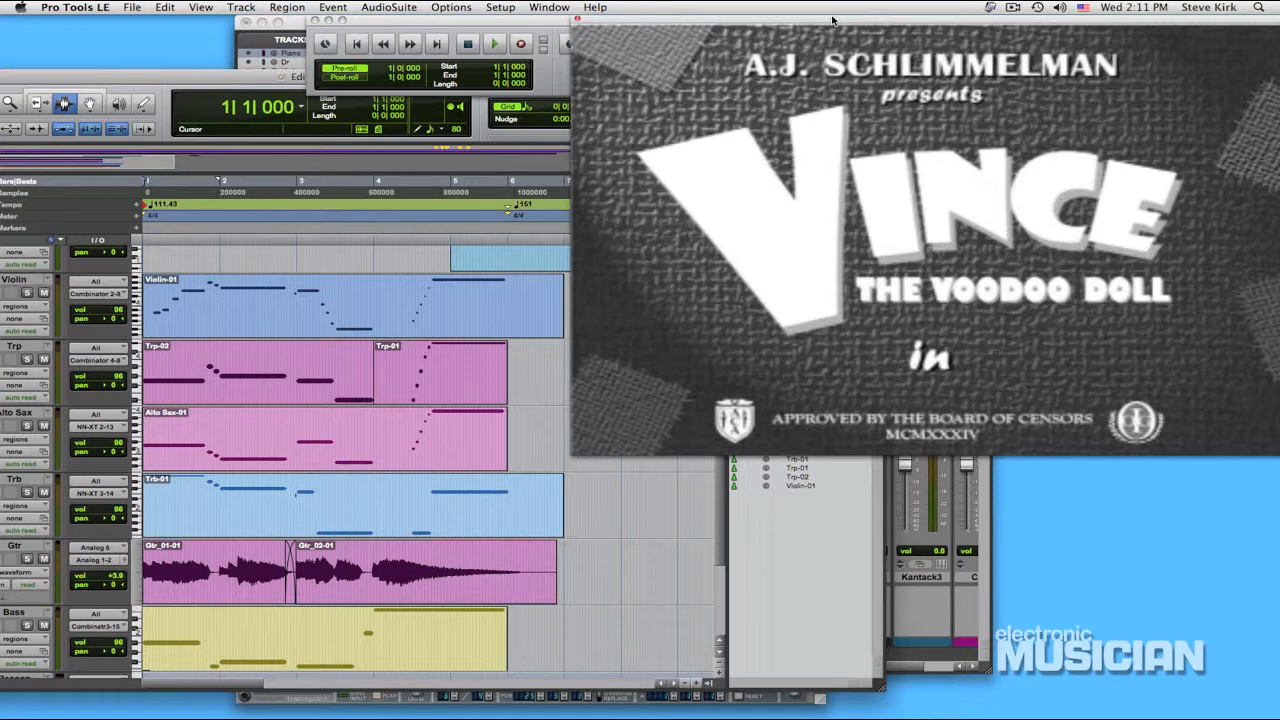
- Play the arranged score against the cartoon from bar 1
key("space")
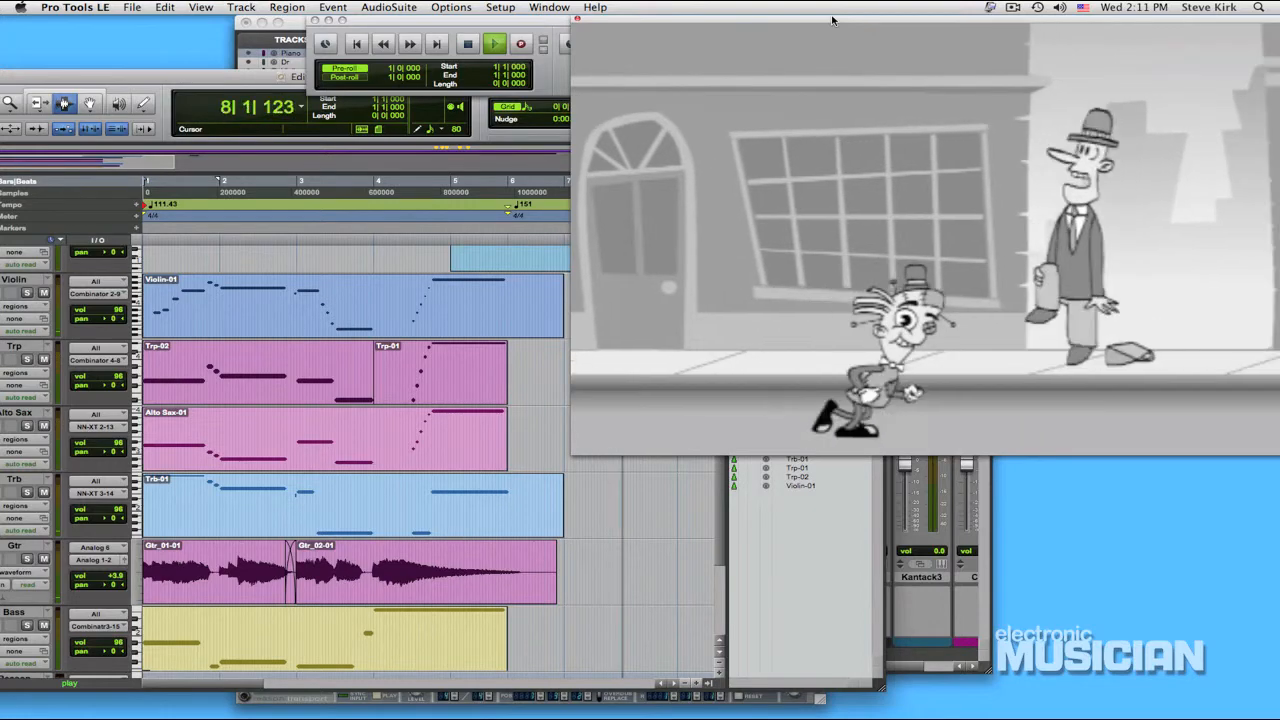
key("space")
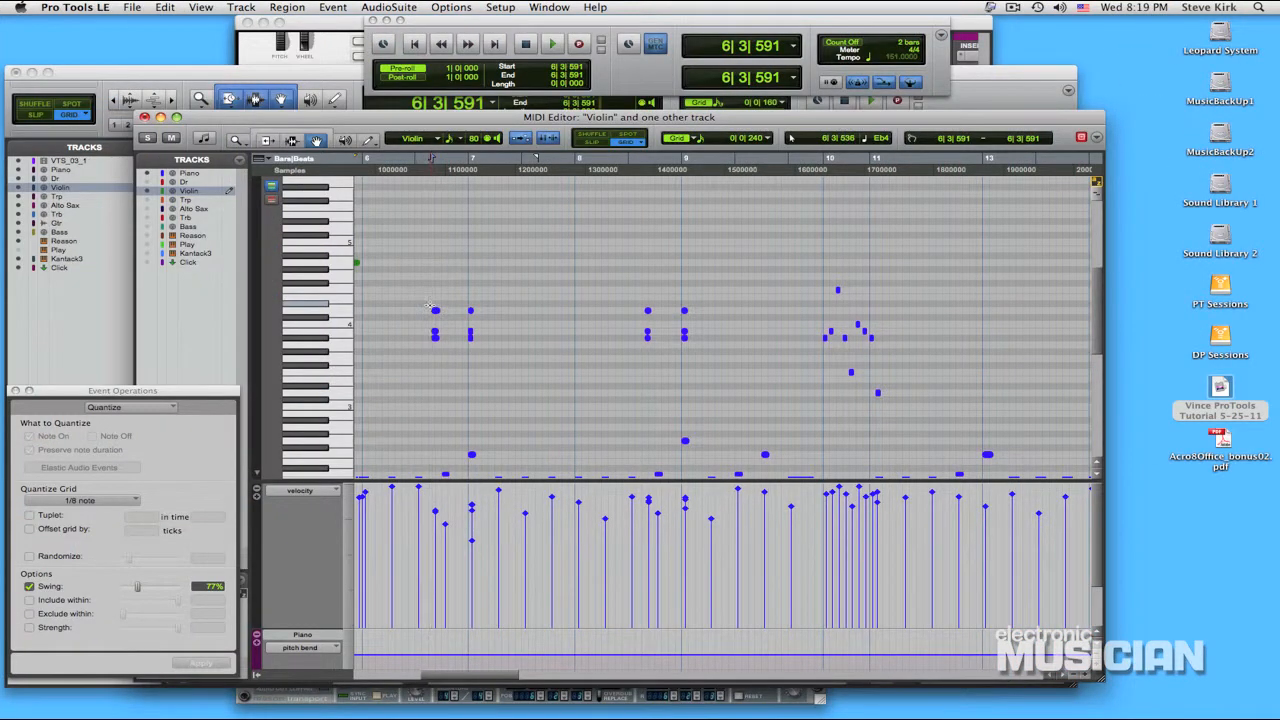
- Play the chords in the MIDI Editor from 6|3|316
left_click(423, 307)
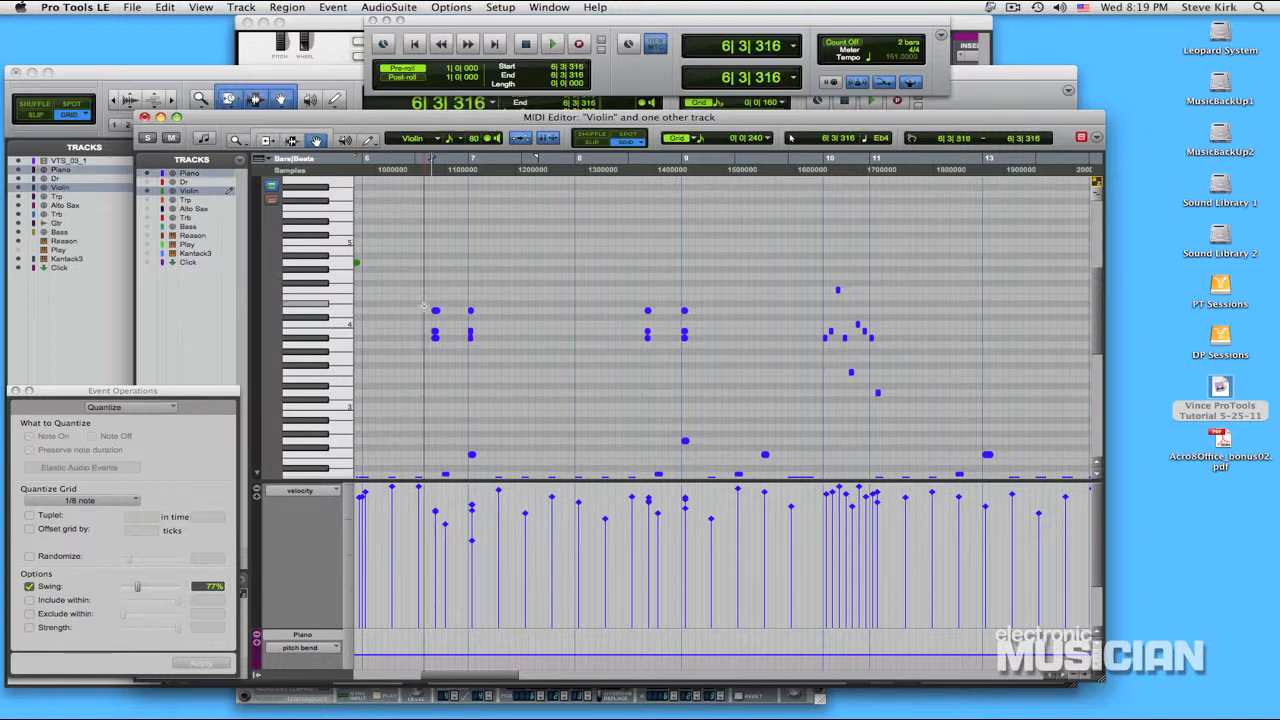
key("space")
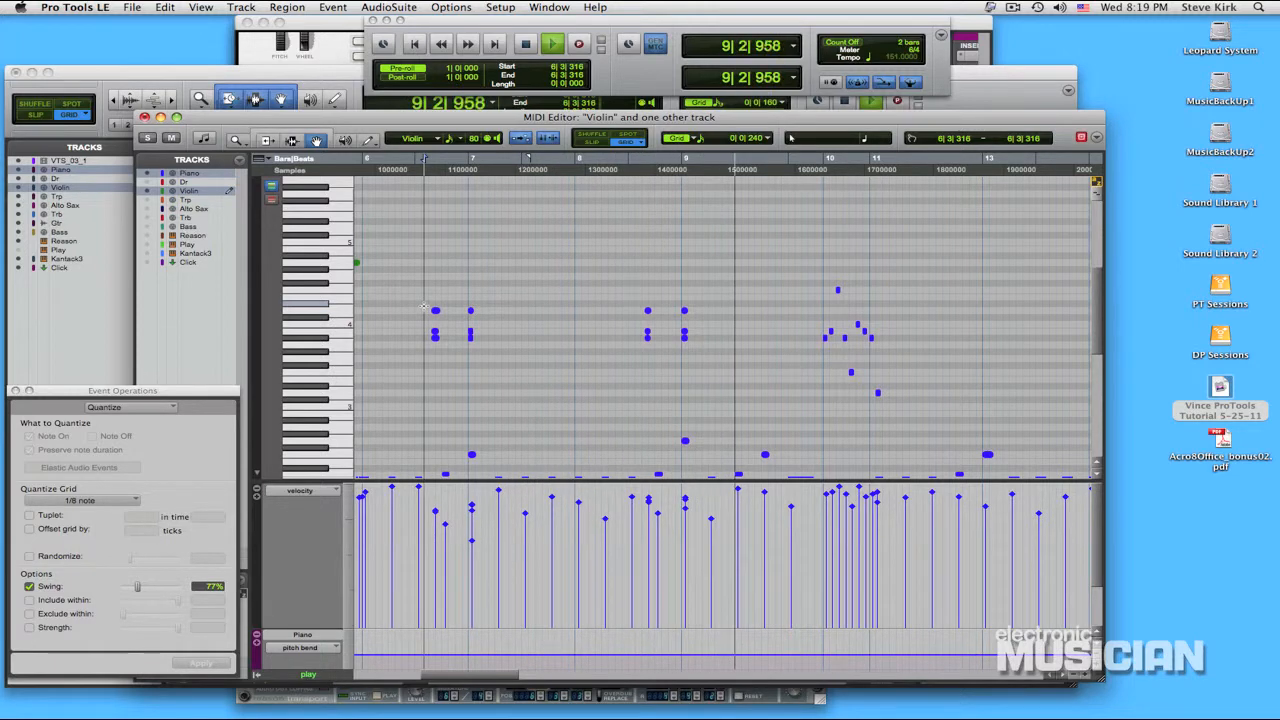
key("space")
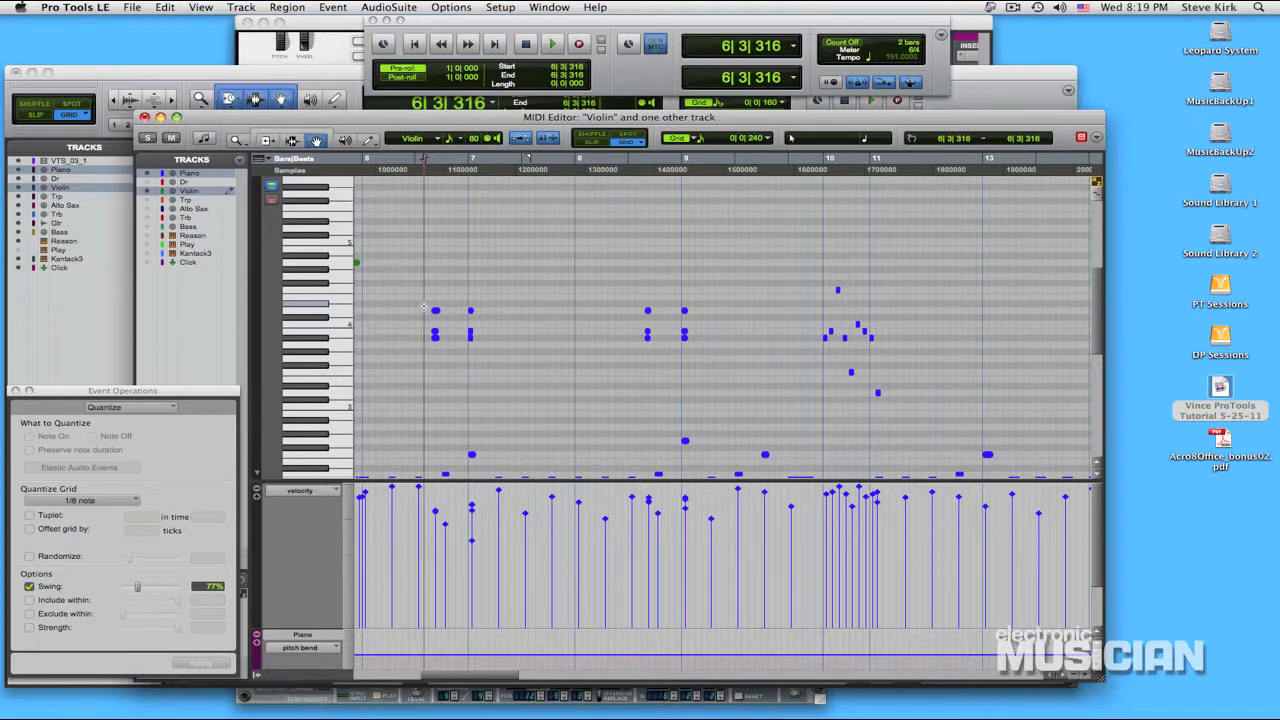
- Copy the top notes of the four piano chords in bars 6 to 9 and paste them into the Violin track at 6|3|591
left_click_drag(424, 306, 708, 314)
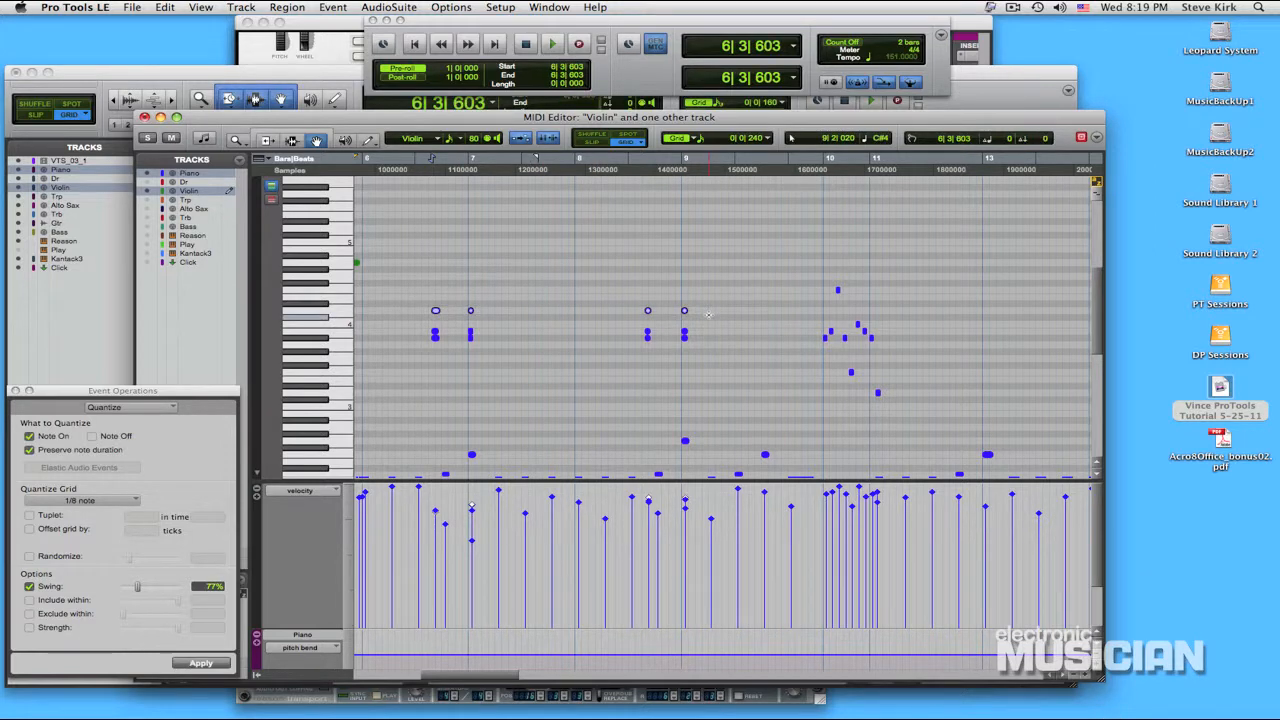
key("super+c")
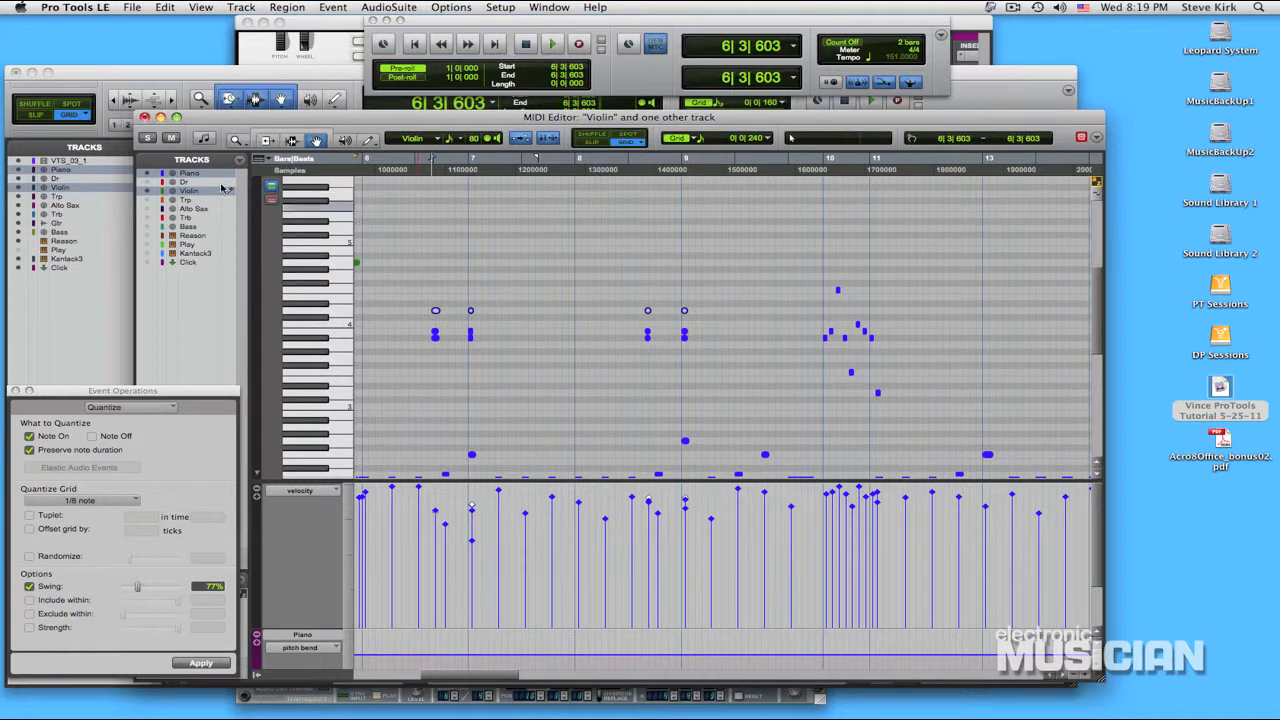
left_click(431, 312)
key("super+v")
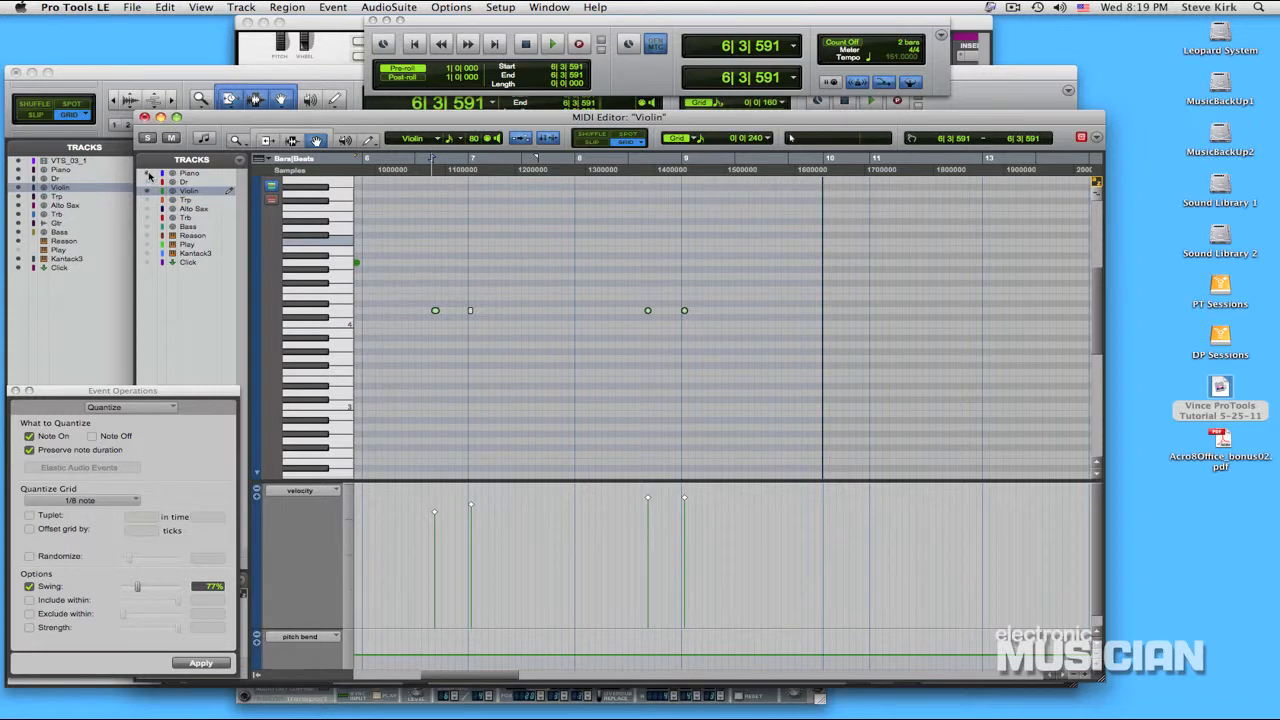
- Delete the copied top notes from the Piano track and move the next-highest chord notes to the Trp track at 6|3|646
left_click(149, 174)
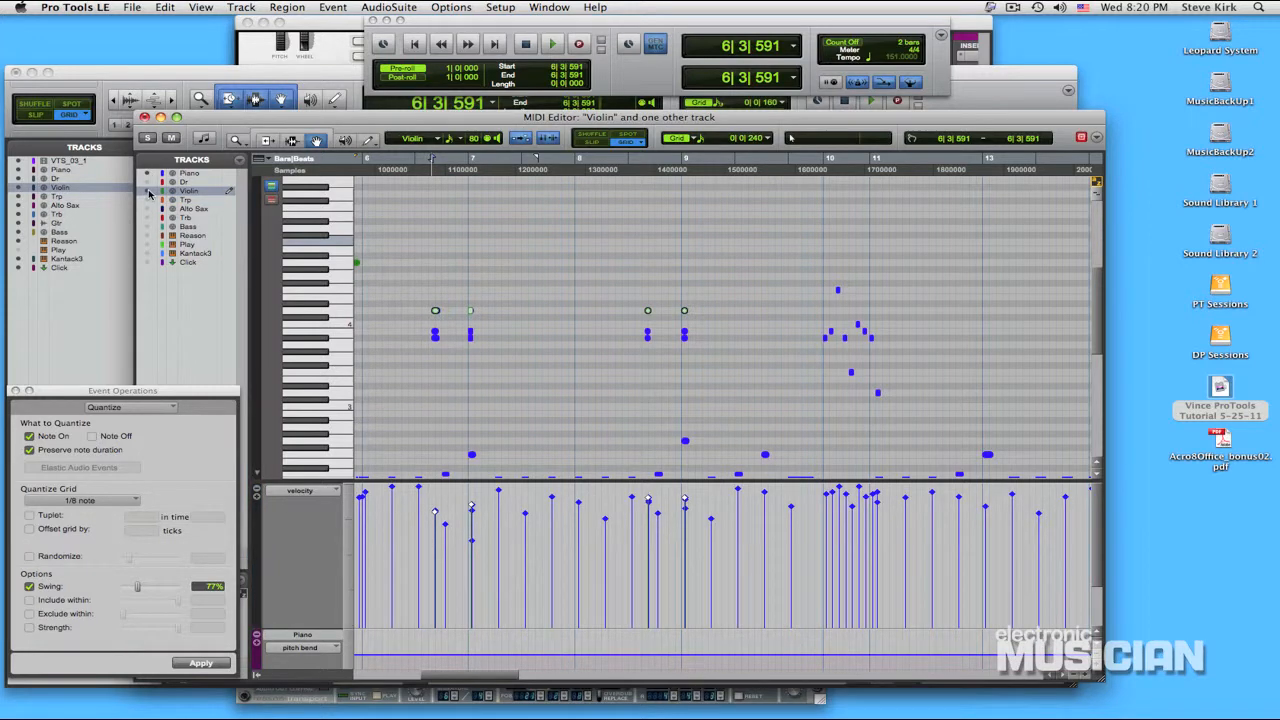
left_click(149, 193)
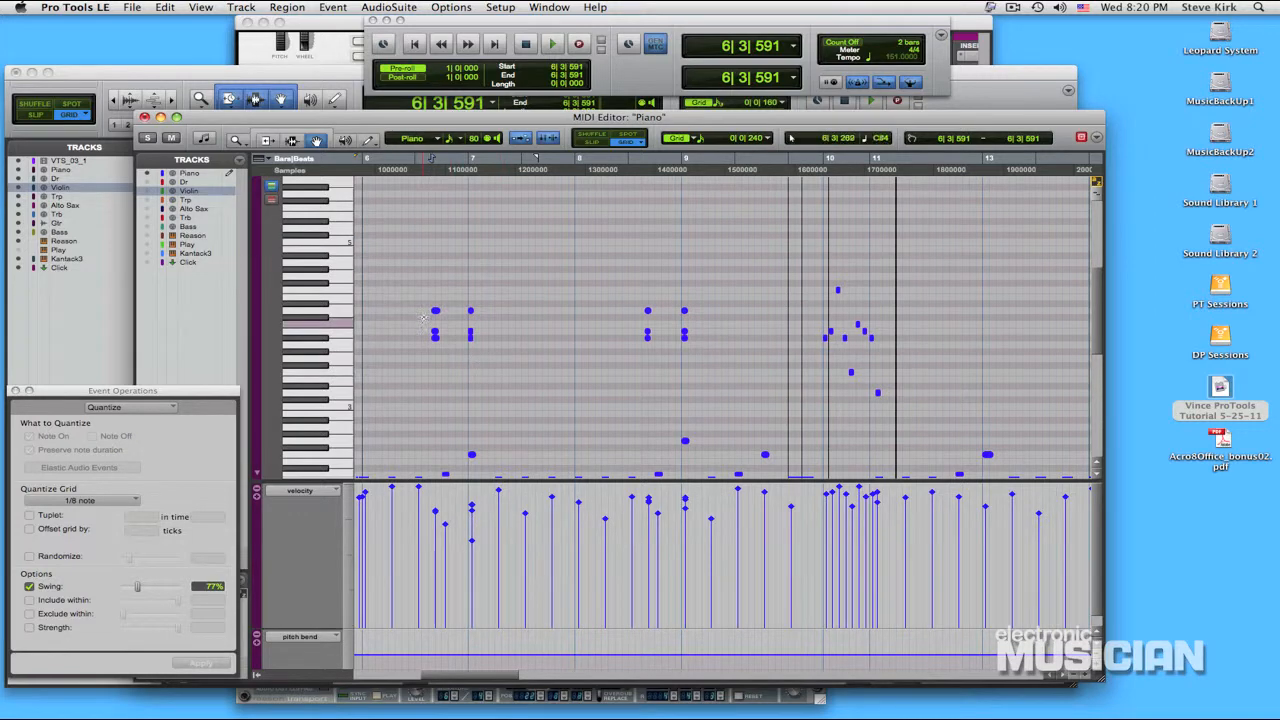
left_click_drag(424, 309, 692, 332)
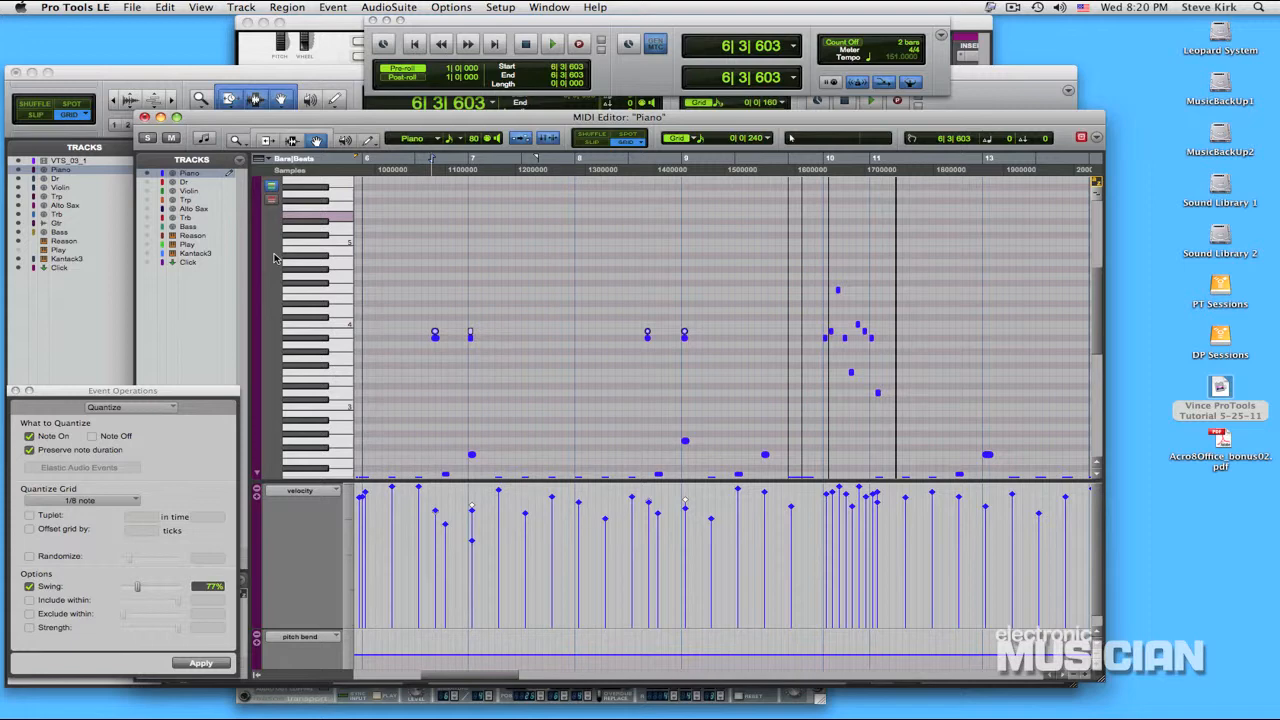
key("Delete")
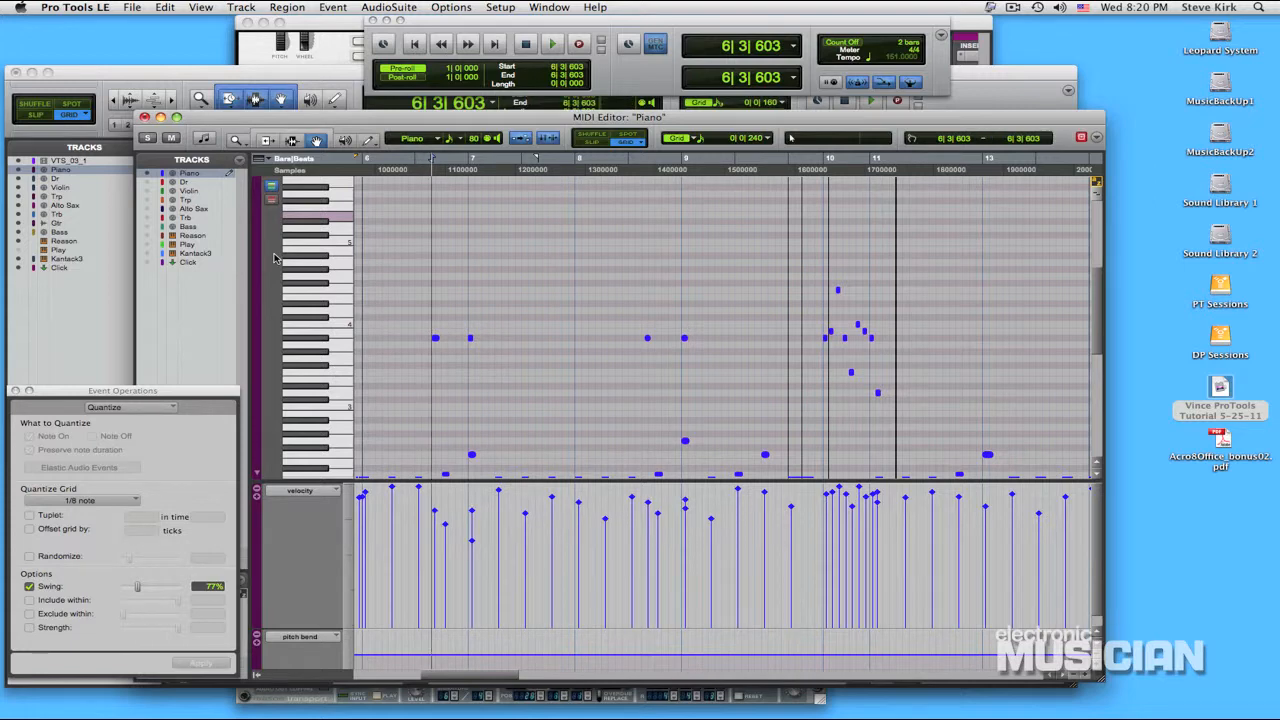
left_click(148, 200)
key("super+v")
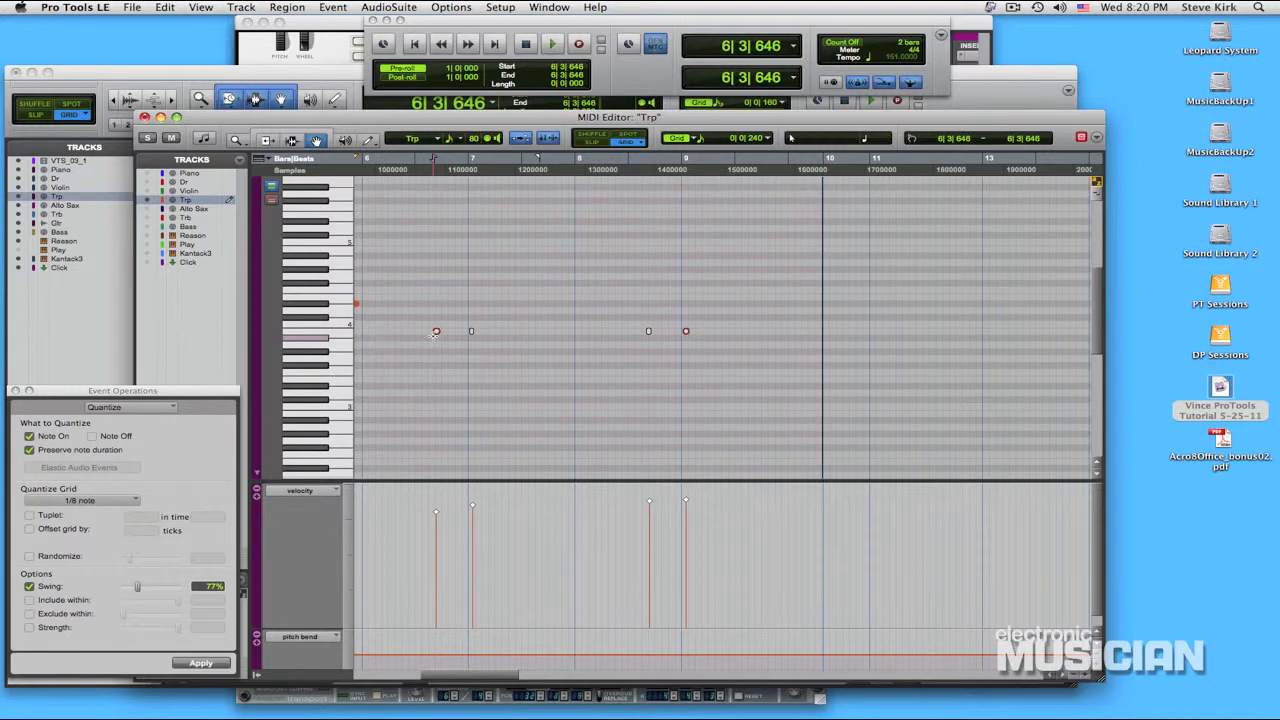
- Move the remaining chord notes just below the Trp notes from the Piano track to the Alto Sax track at 6|3|399
left_click(148, 174)
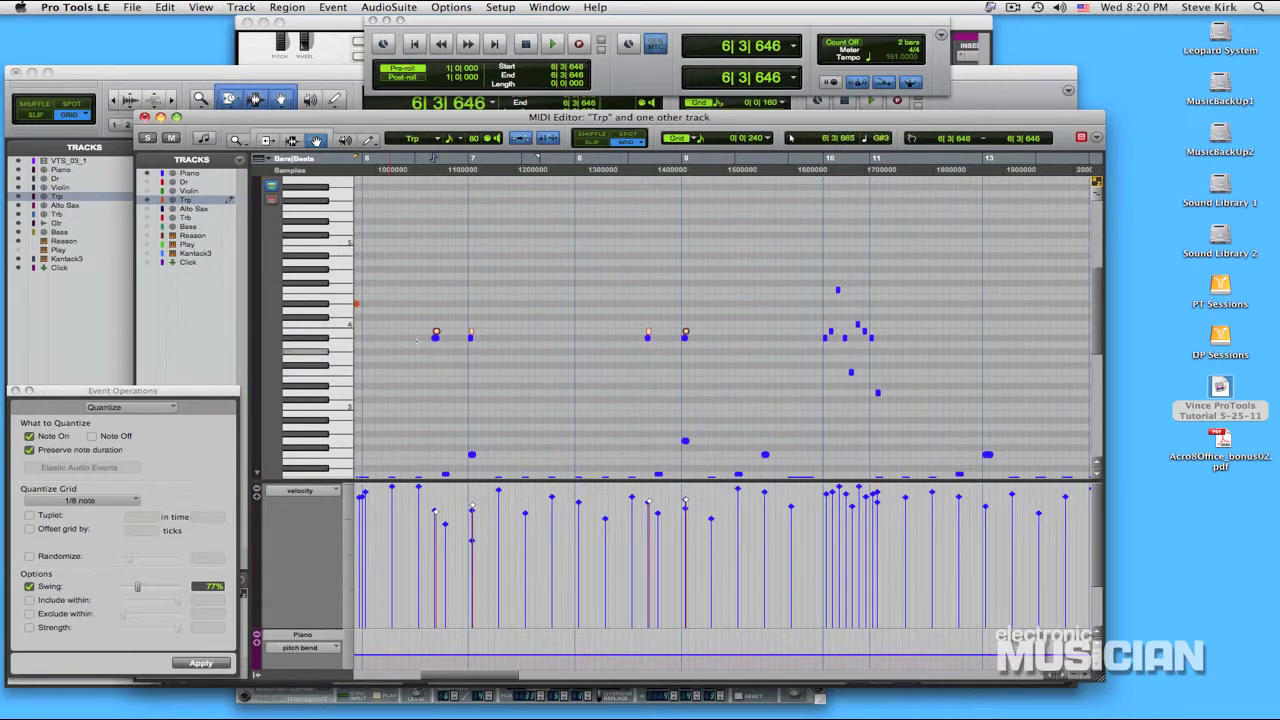
left_click_drag(424, 331, 701, 355)
left_click(150, 200)
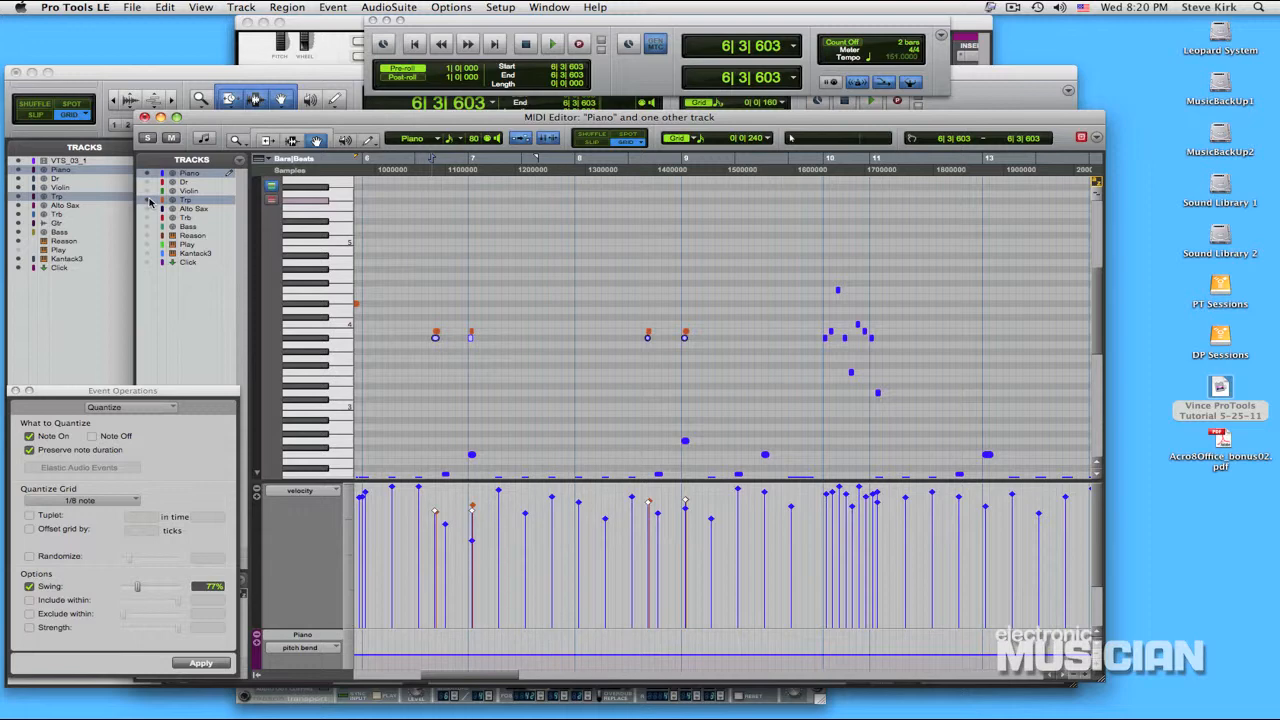
left_click(150, 200)
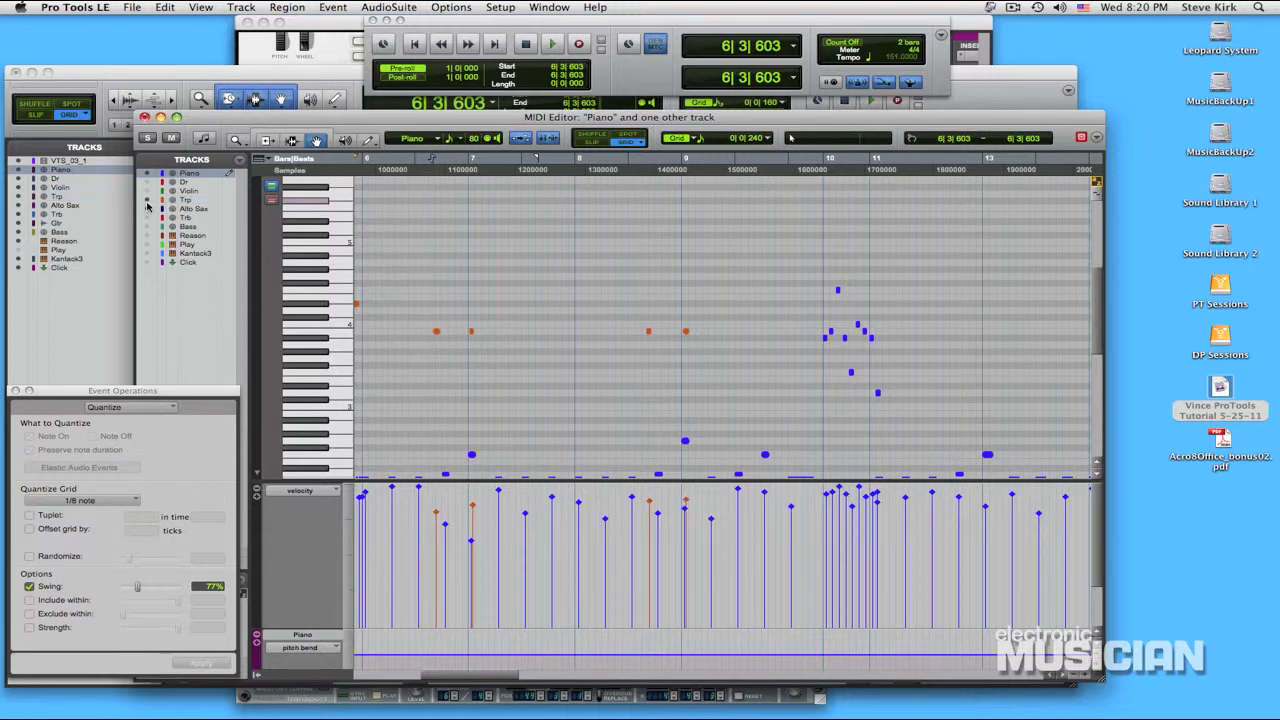
left_click(147, 201)
left_click(147, 207)
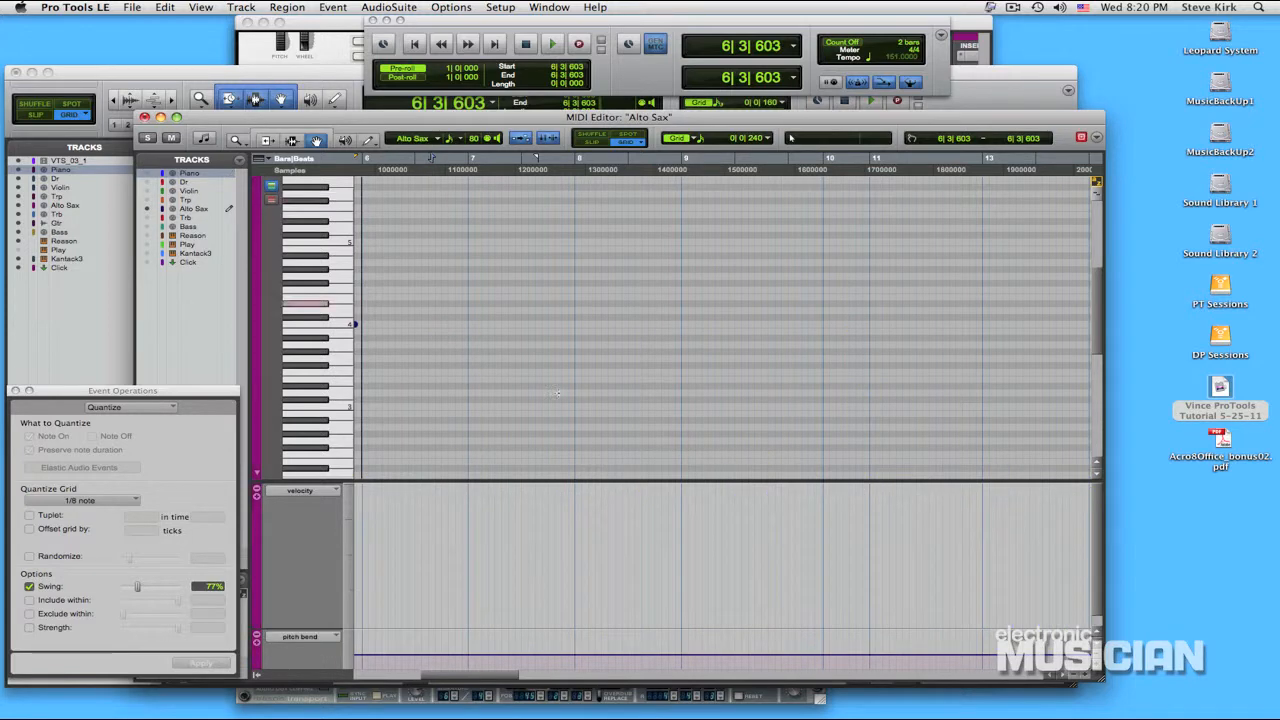
left_click(426, 328)
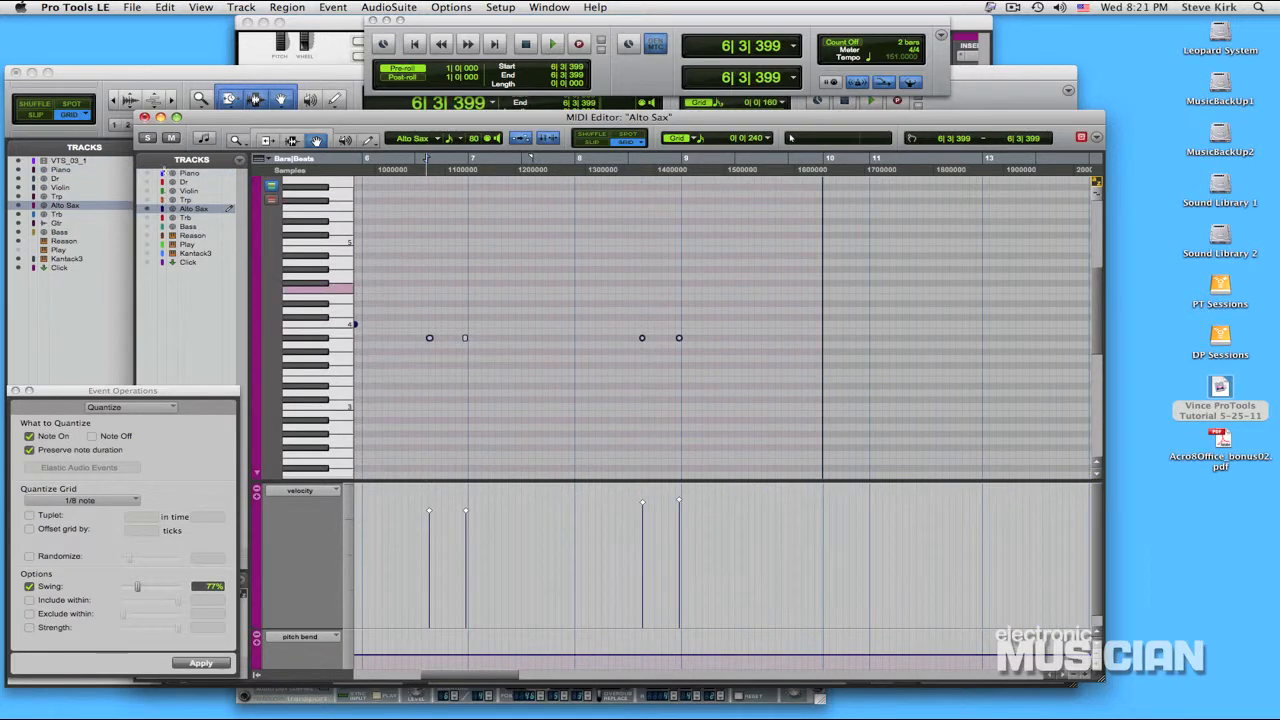
- Show the Piano, Dr, Violin and Trp tracks with Alto Sax and nudge the pasted Alto Sax notes later to 6|3|761
left_click_drag(147, 175, 147, 200)
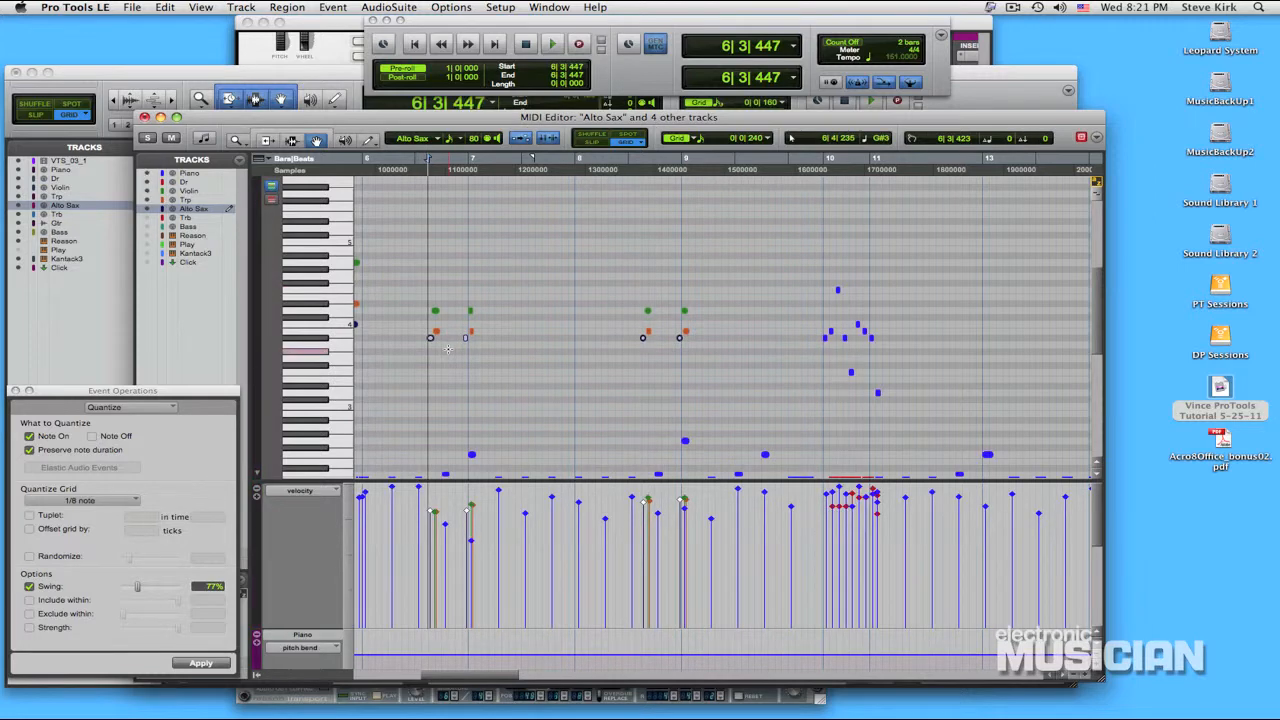
key("KP_Add")
key("KP_Add")
key("KP_Add")
key("KP_Add")
key("KP_Add")
key("KP_Add")
key("KP_Add")
key("KP_Add")
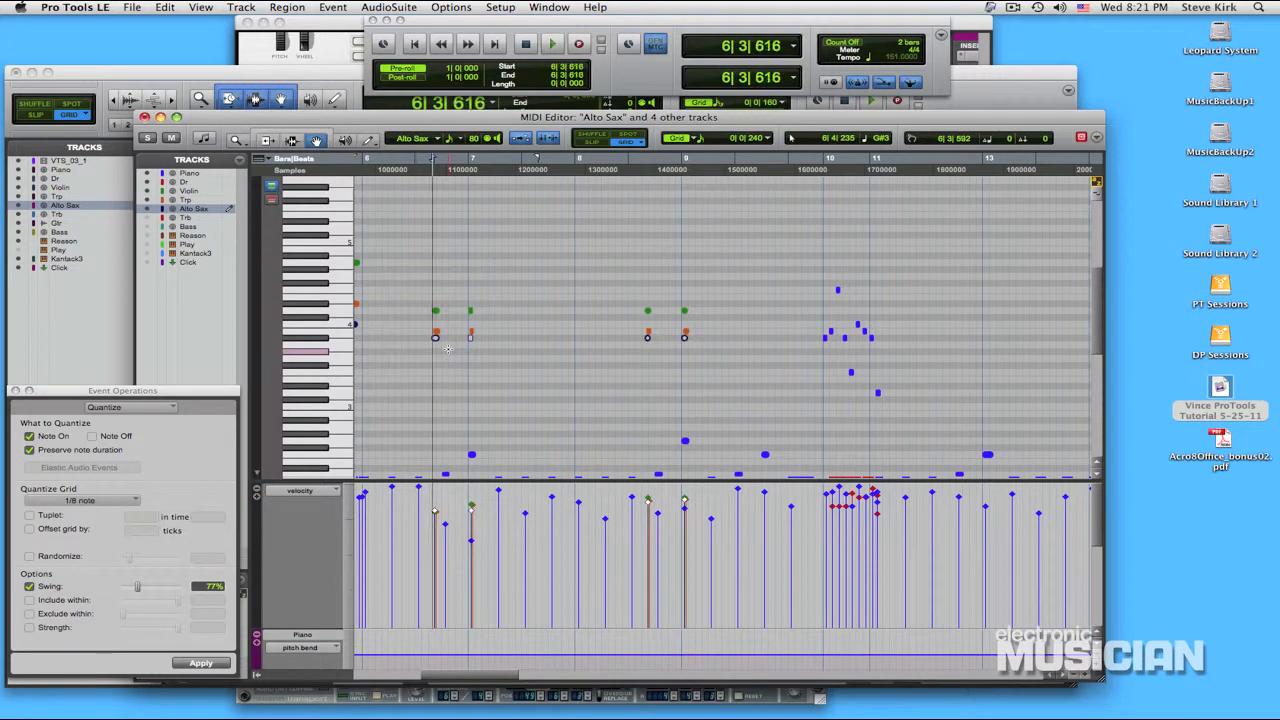
key("KP_Add")
key("KP_Add")
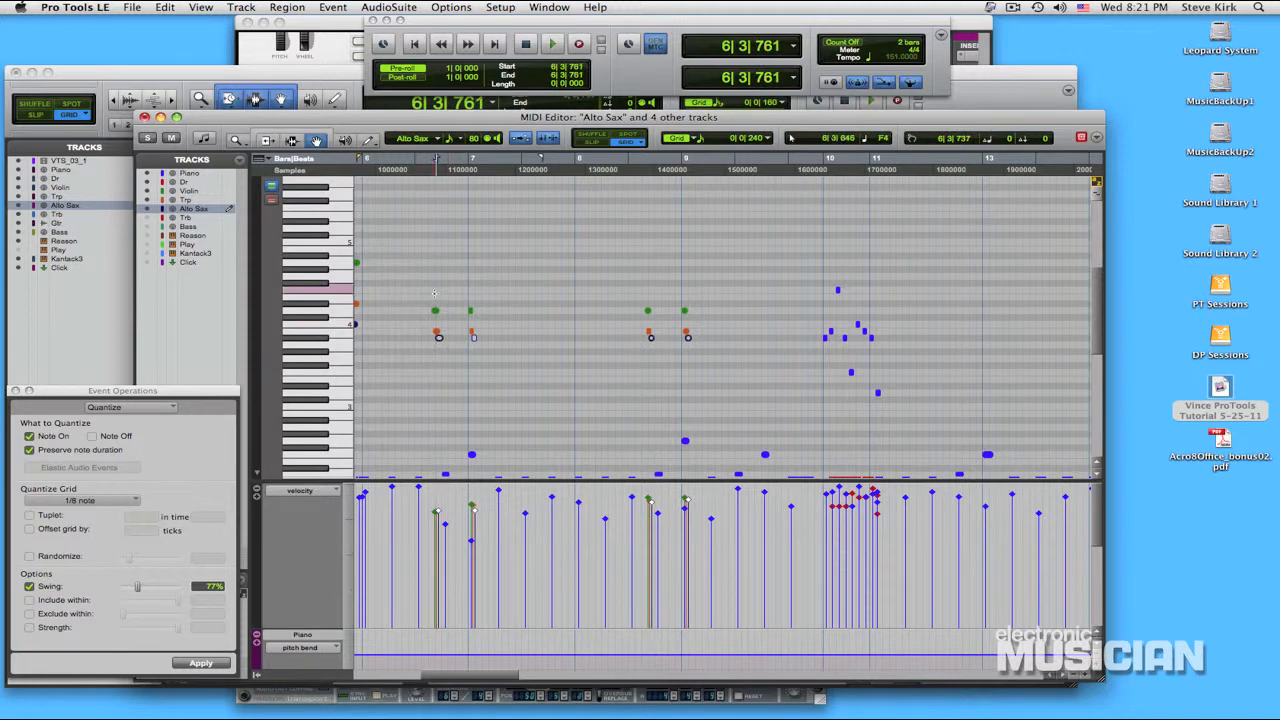
- Quantize the Violin, Trp and Alto Sax chord notes to a 1/8 note grid with 77% swing
left_click(428, 297)
left_click_drag(428, 294, 726, 378)
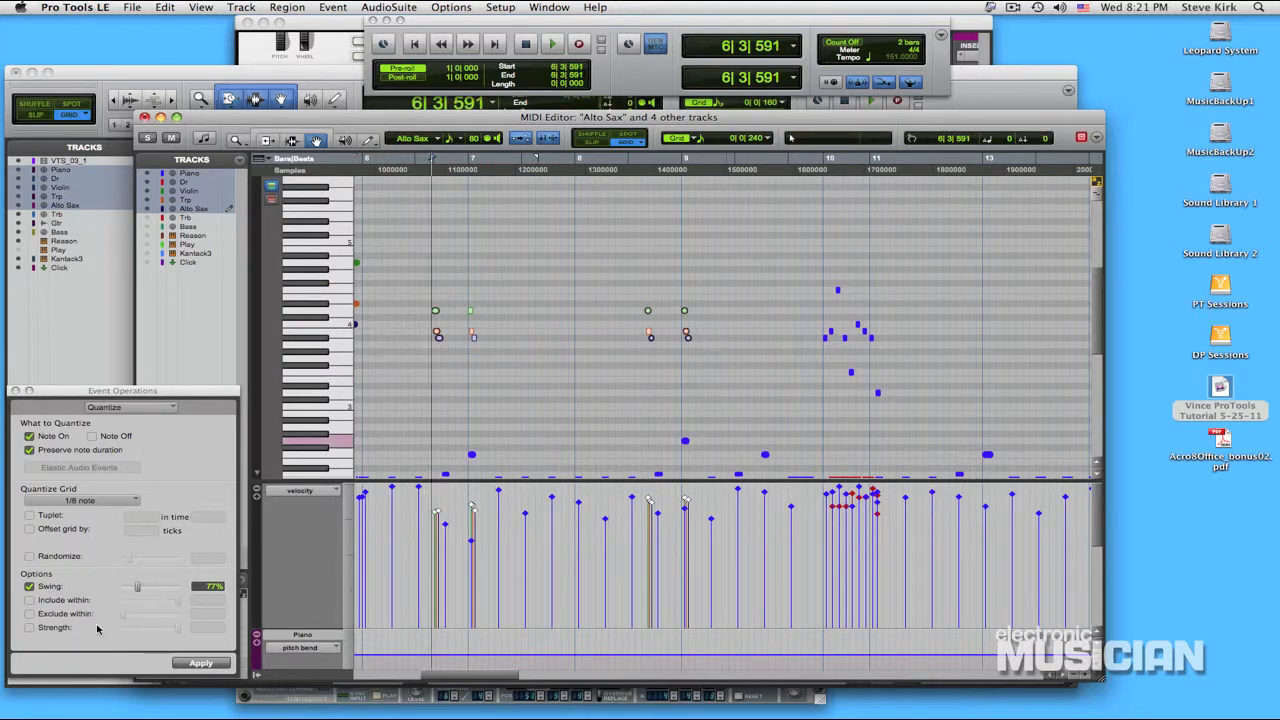
left_click(203, 664)
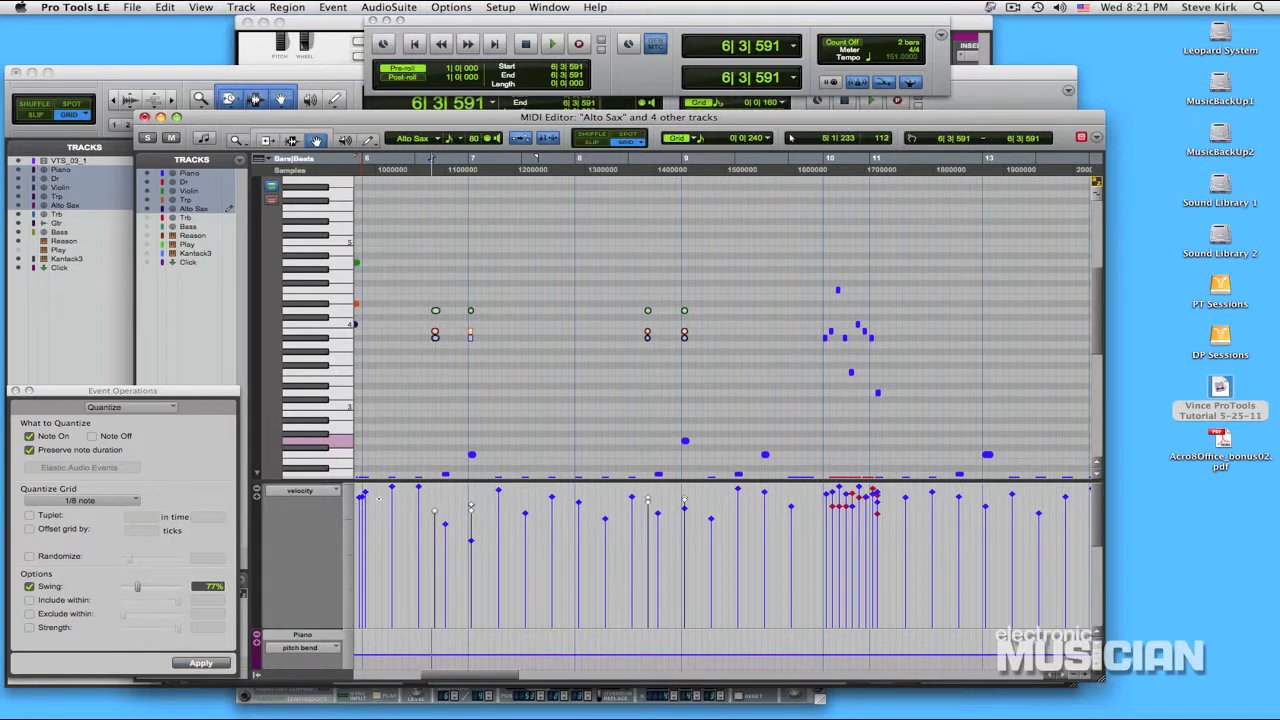
- Play the quantized chords from 6|1|837
left_click(385, 372)
key("space")
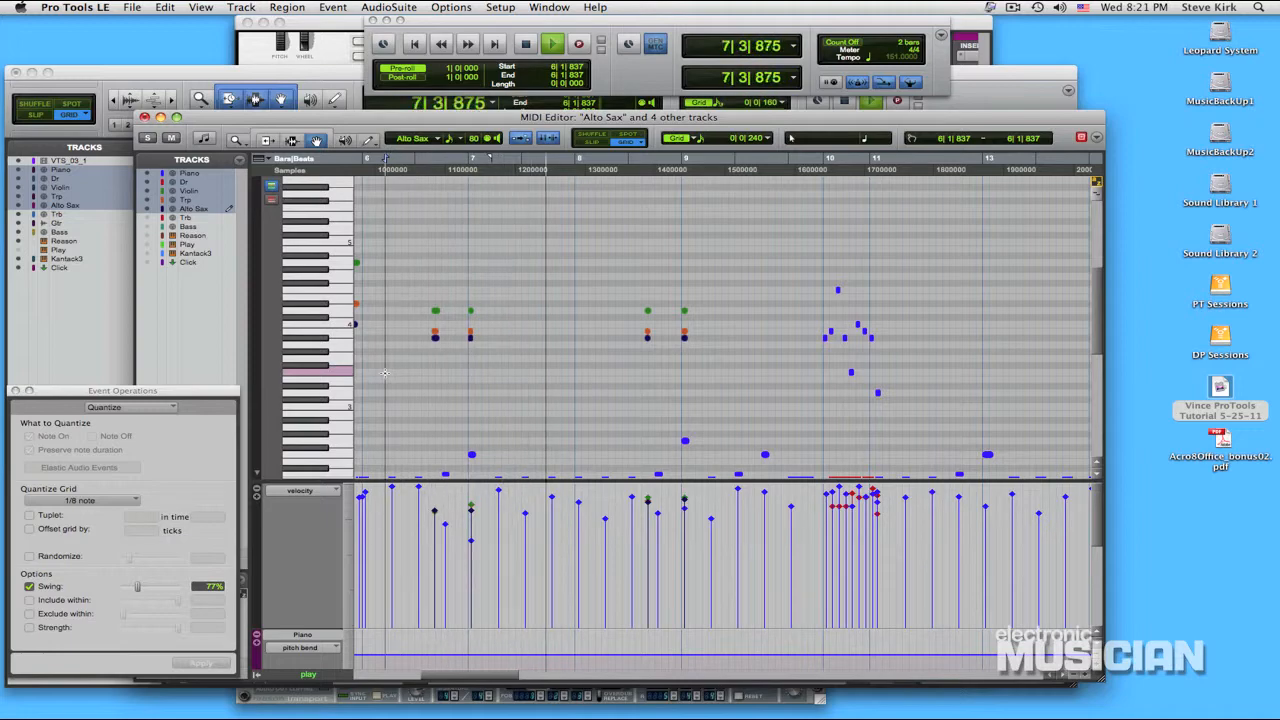
key("space")
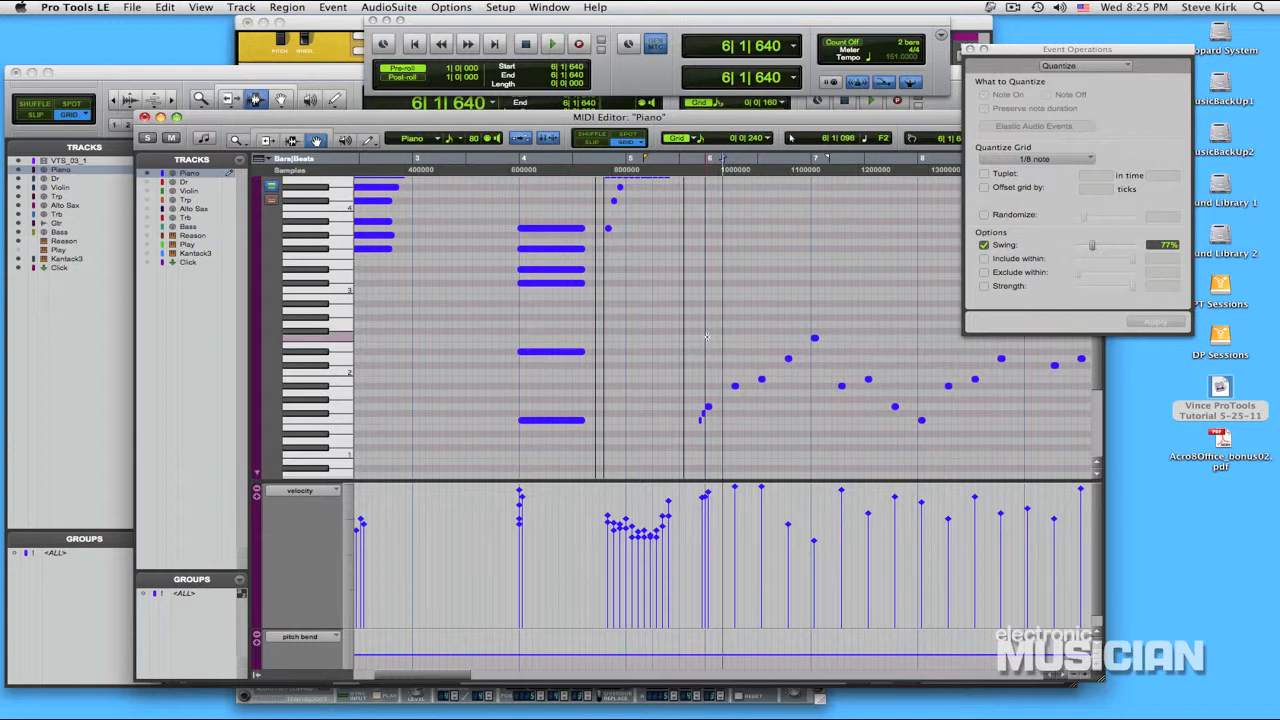
- Move the low bass-line notes starting at bar 6 from the Piano track to the Bass track at 6|1|014, and play them back
left_click_drag(706, 336, 936, 445)
left_click(148, 177)
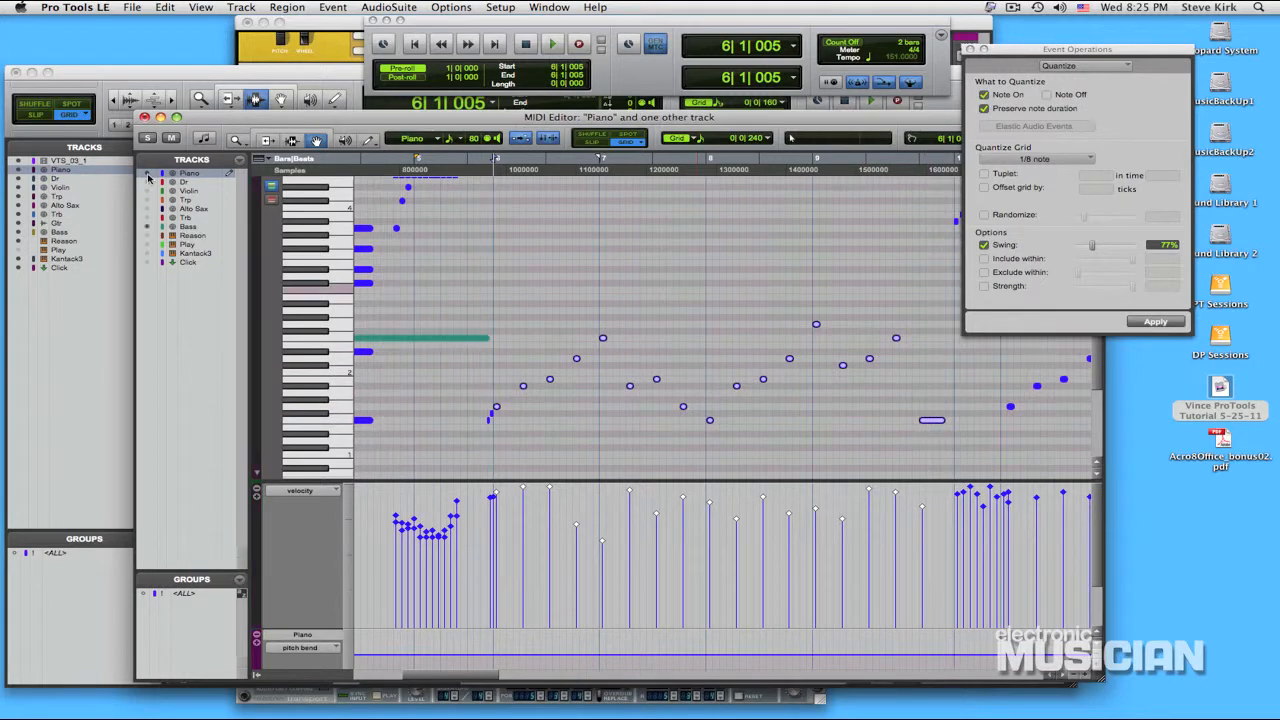
left_click(148, 177)
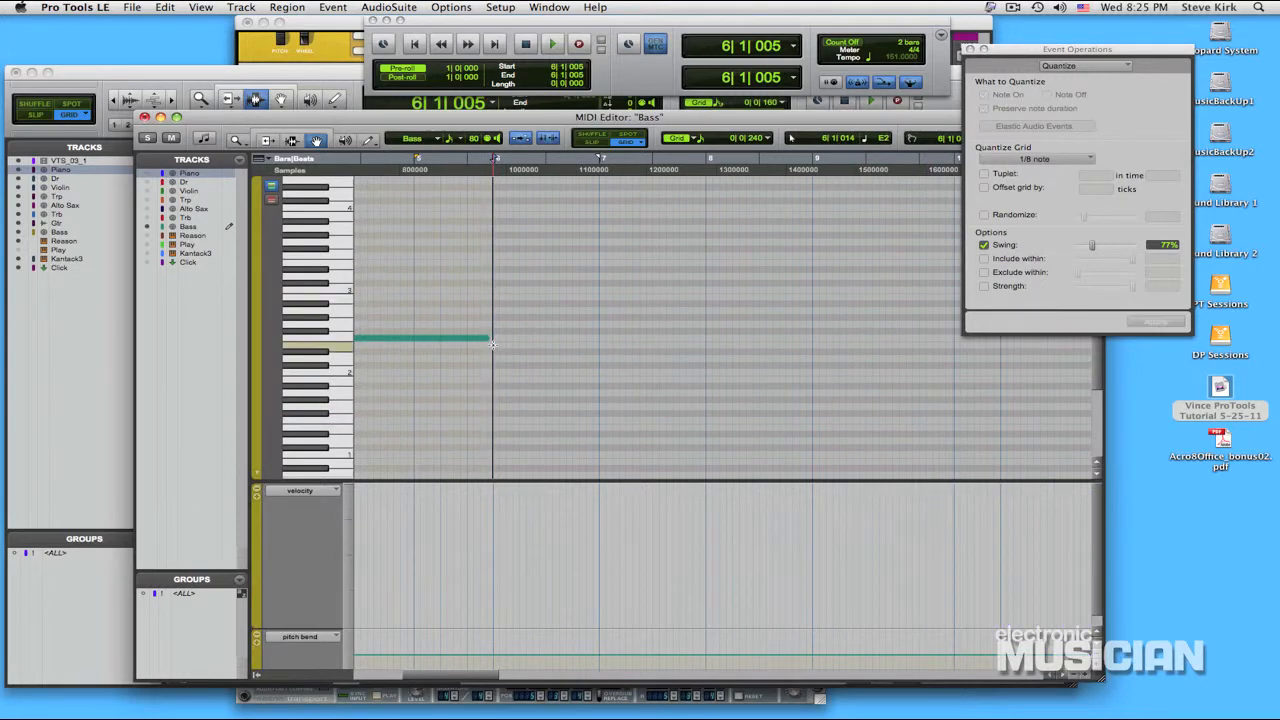
left_click(492, 344)
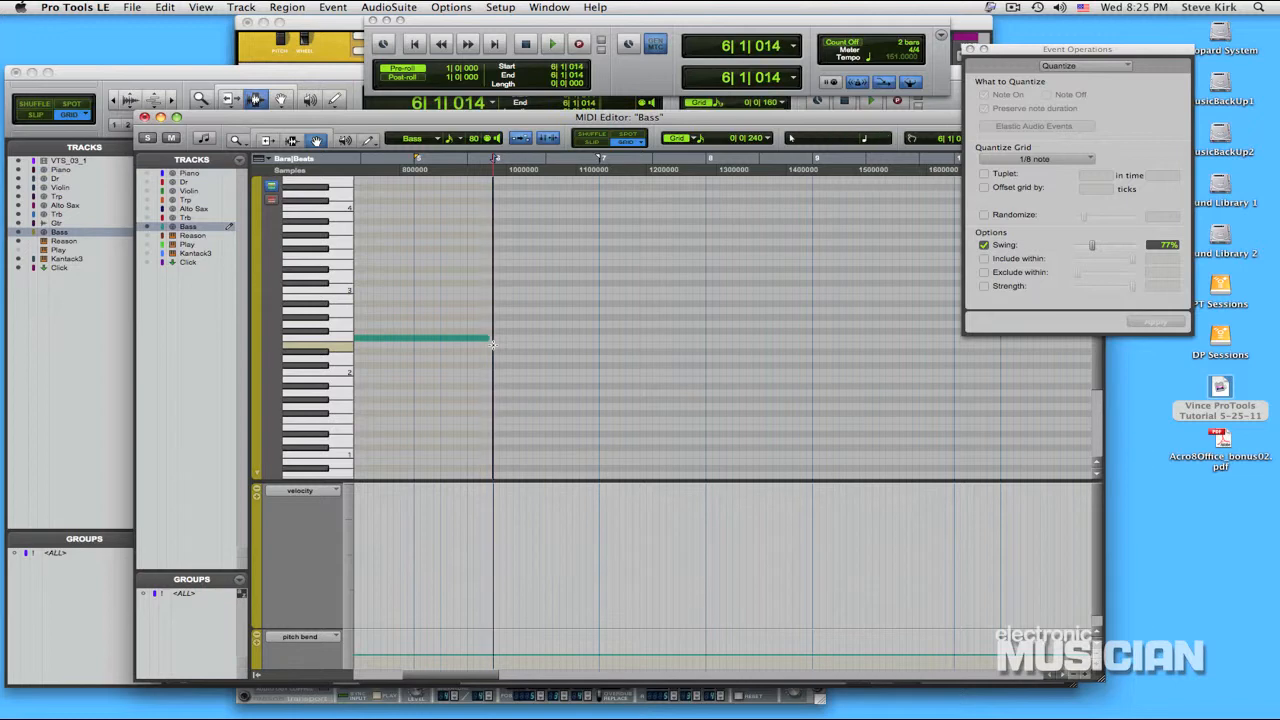
key("super+a")
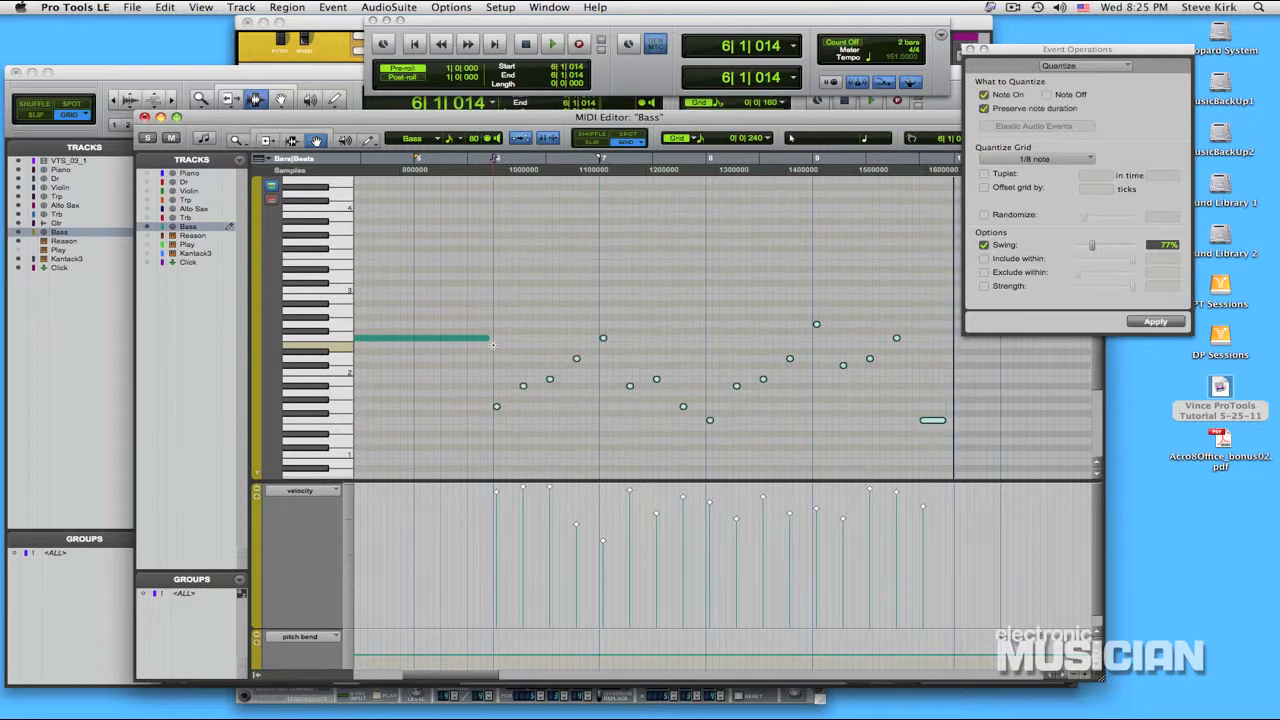
key("space")
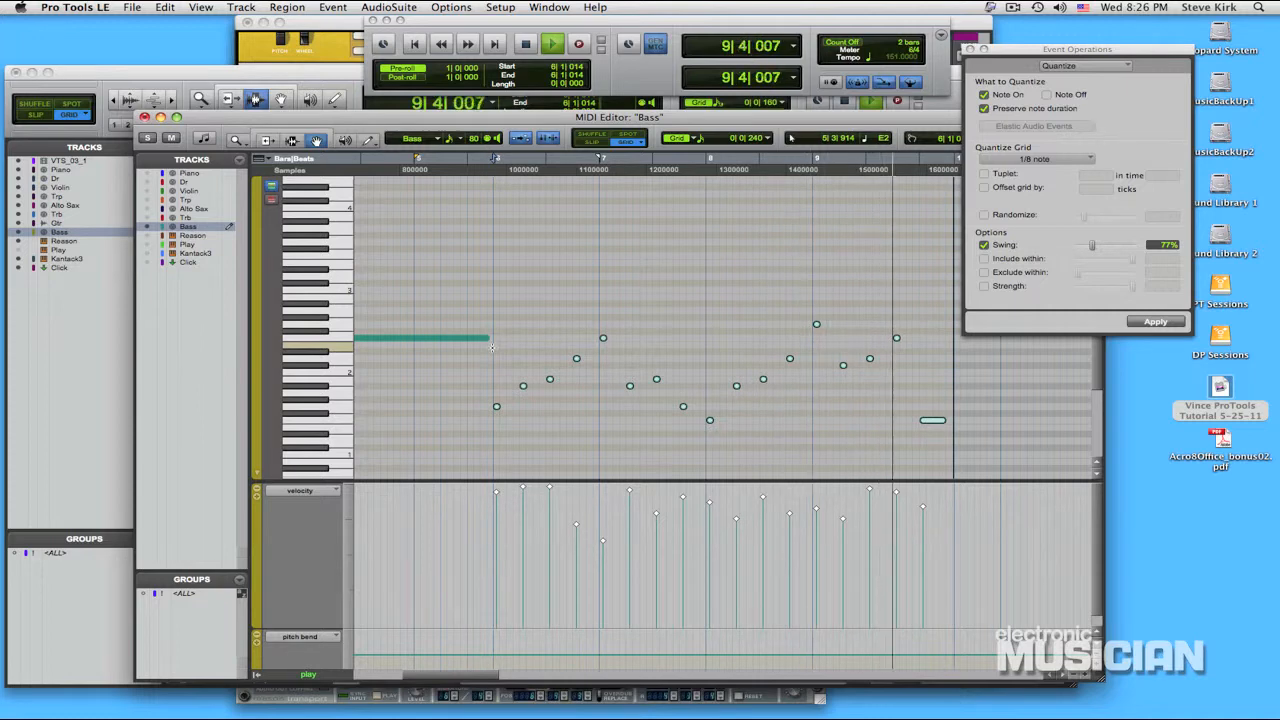
key("space")
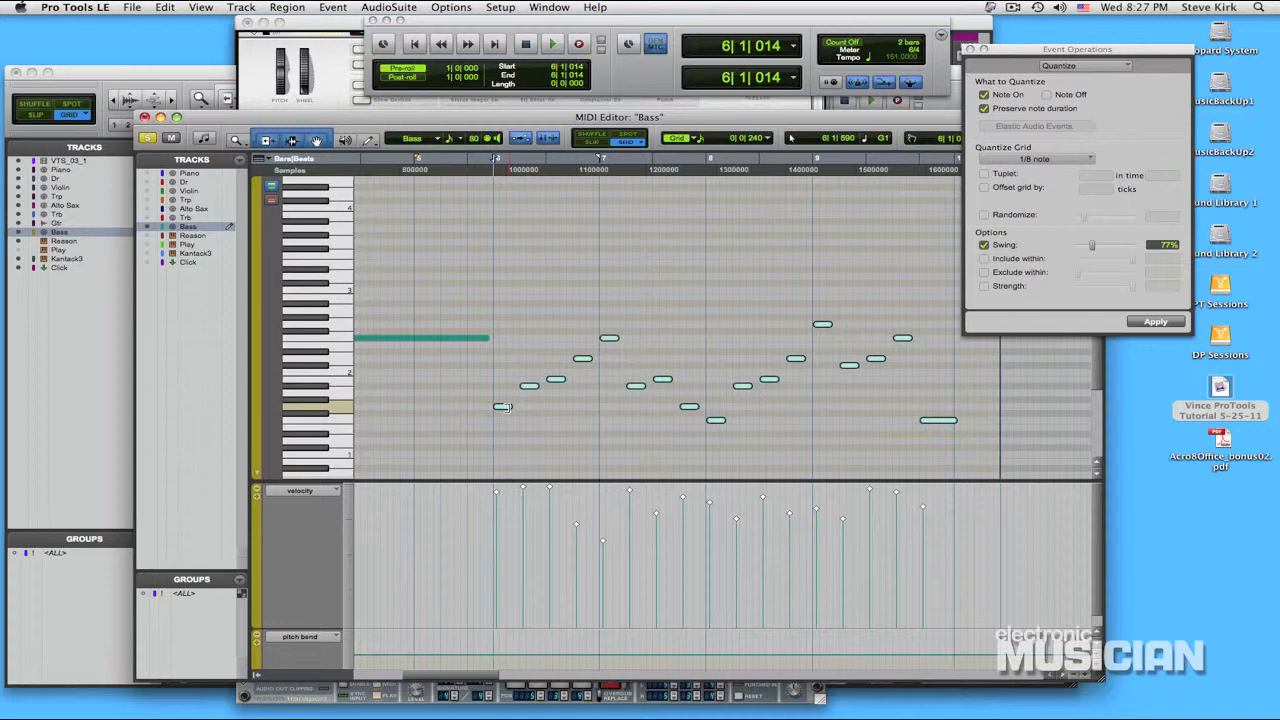
- Try shortening the first note of the pasted bass line at bar 6 on its own
left_click(503, 407)
left_click(500, 407)
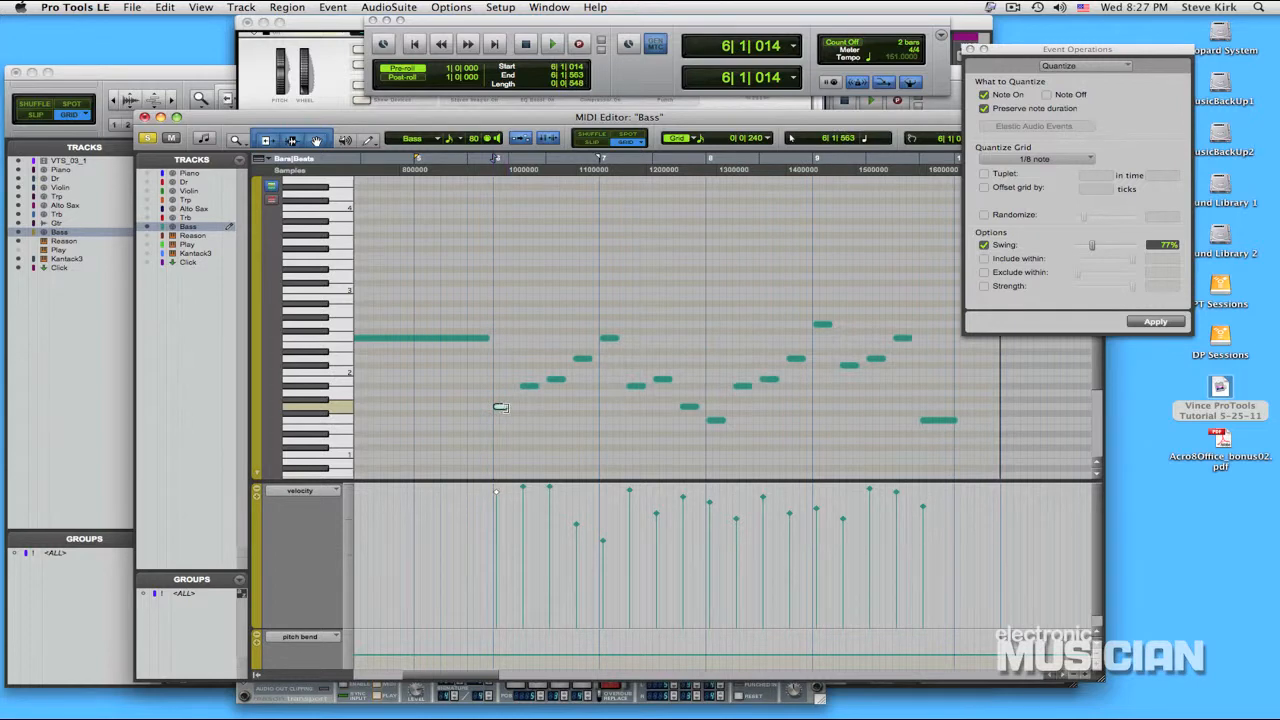
left_click(501, 408)
- Play the bass line with its lengthened notes from 5|3|475
key("space")
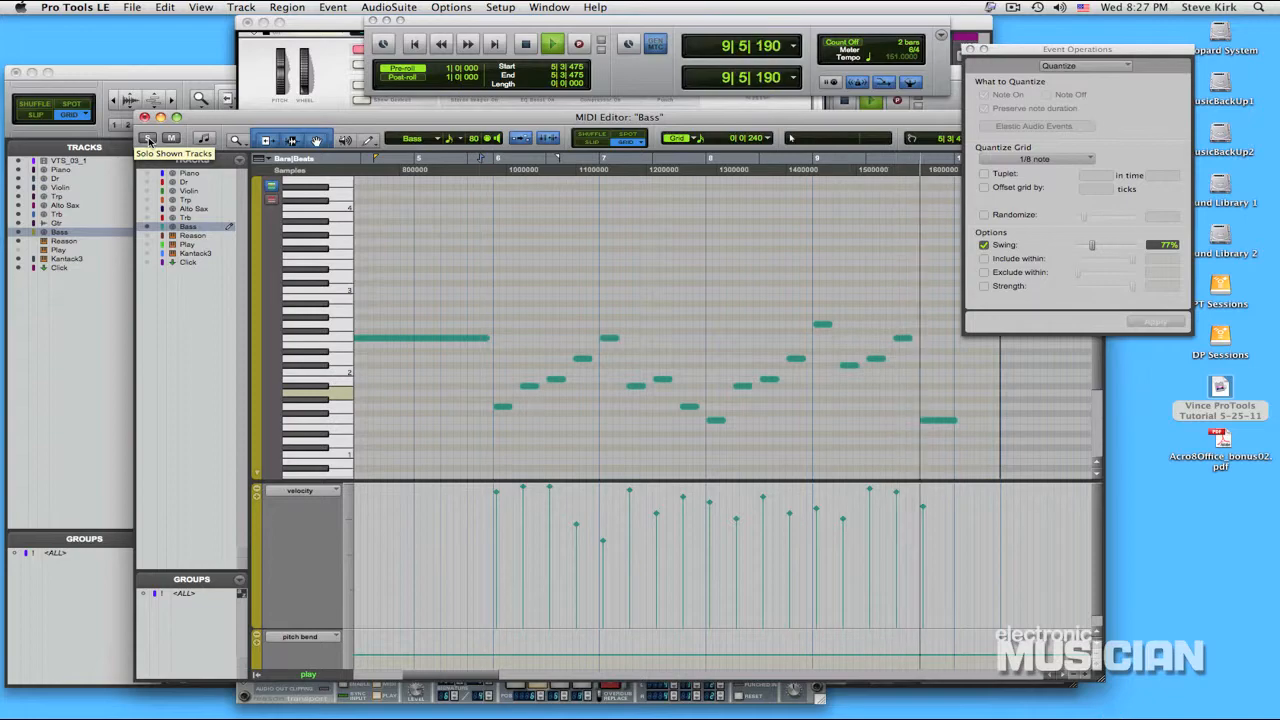
key("space")
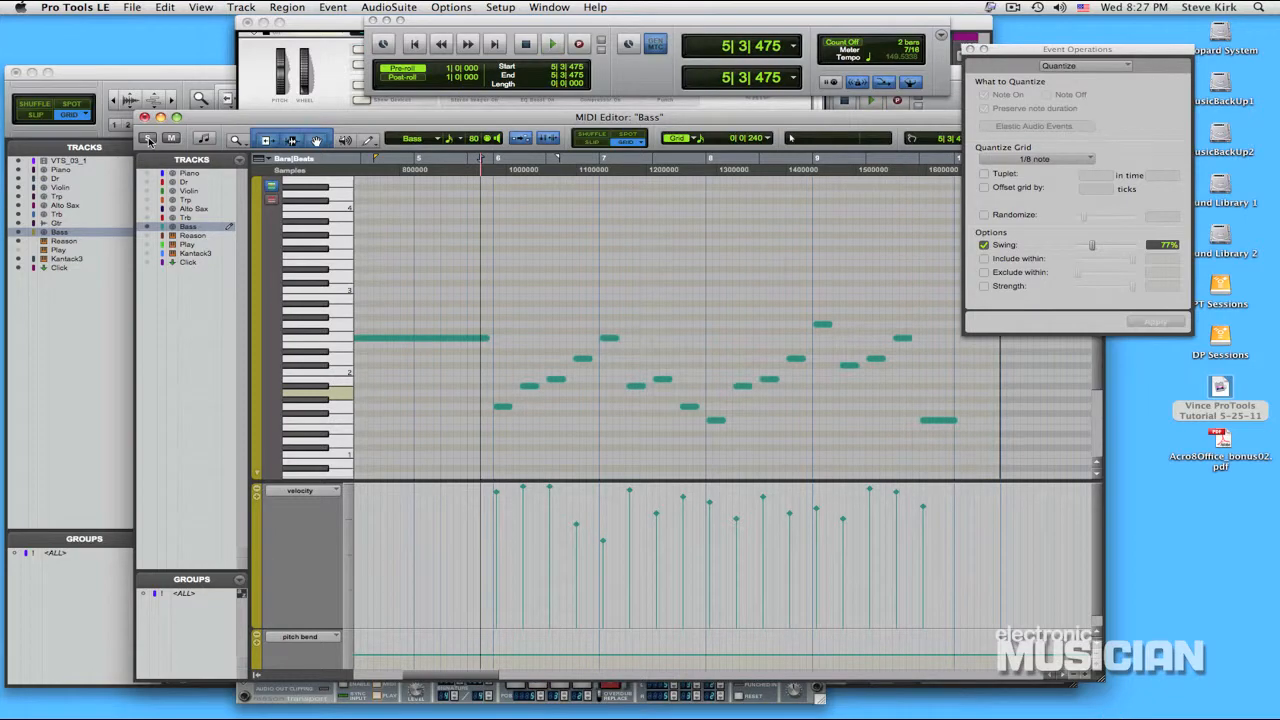